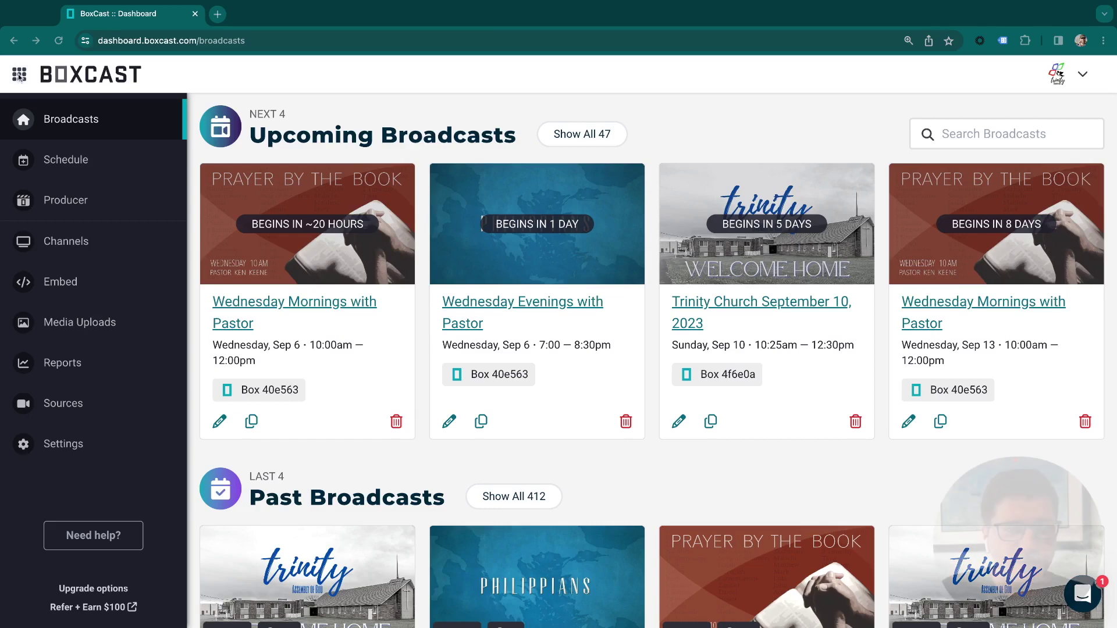
Switch from Streaming to Sites and start creating a new website.
left_click(20, 75)
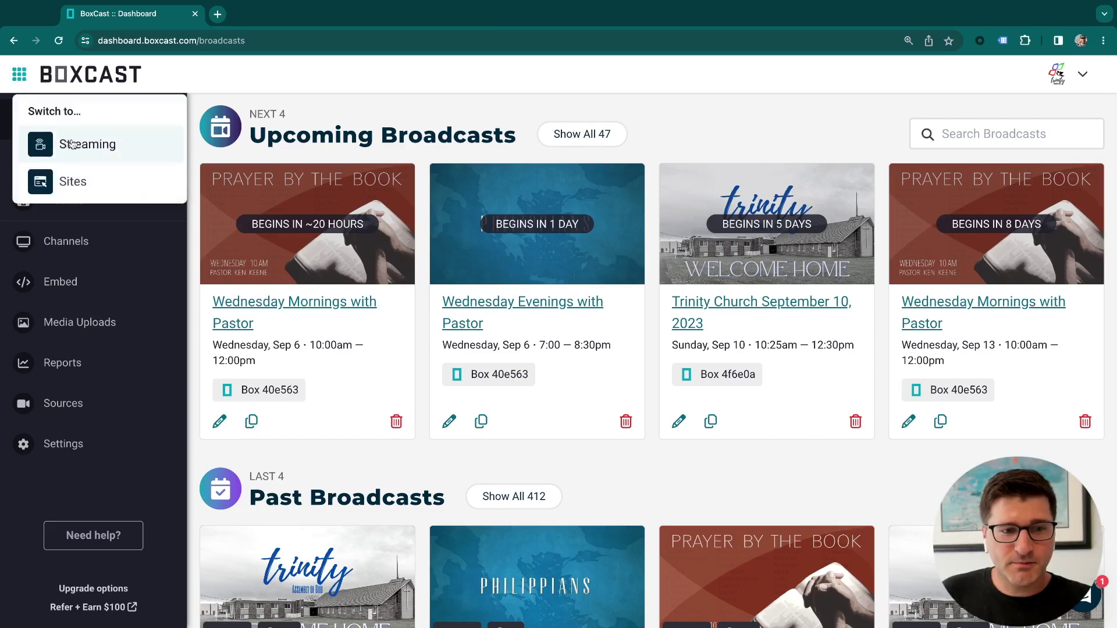
left_click(73, 183)
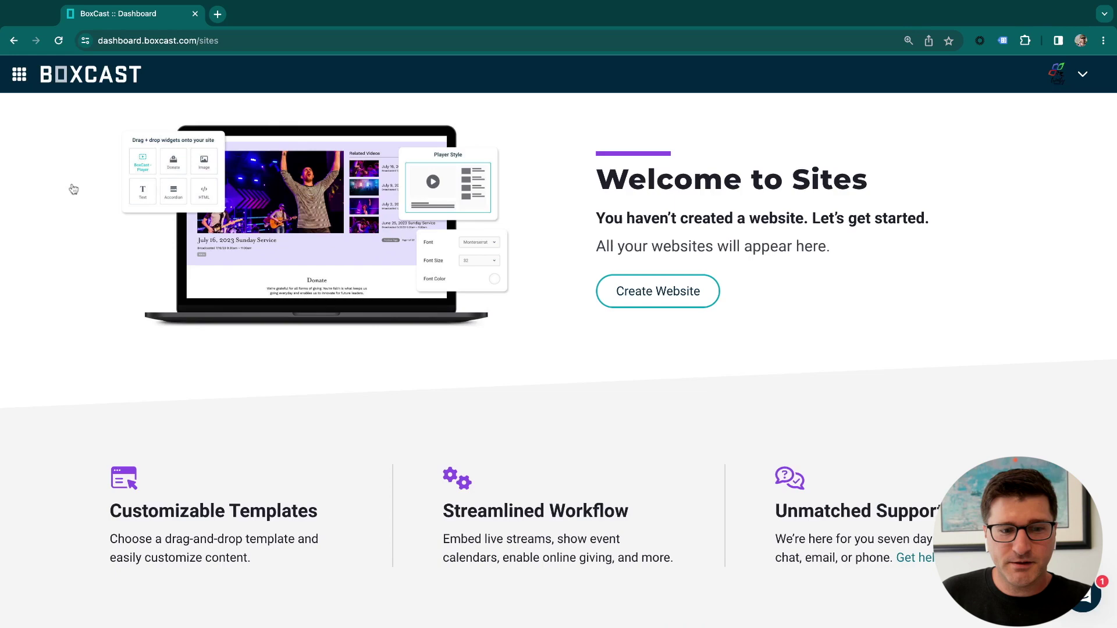
left_click(670, 300)
Browse the website templates and preview the Passion for God one with the Events, Stream Archive and Online Giving bar.
scroll(470, 266, "down", 2)
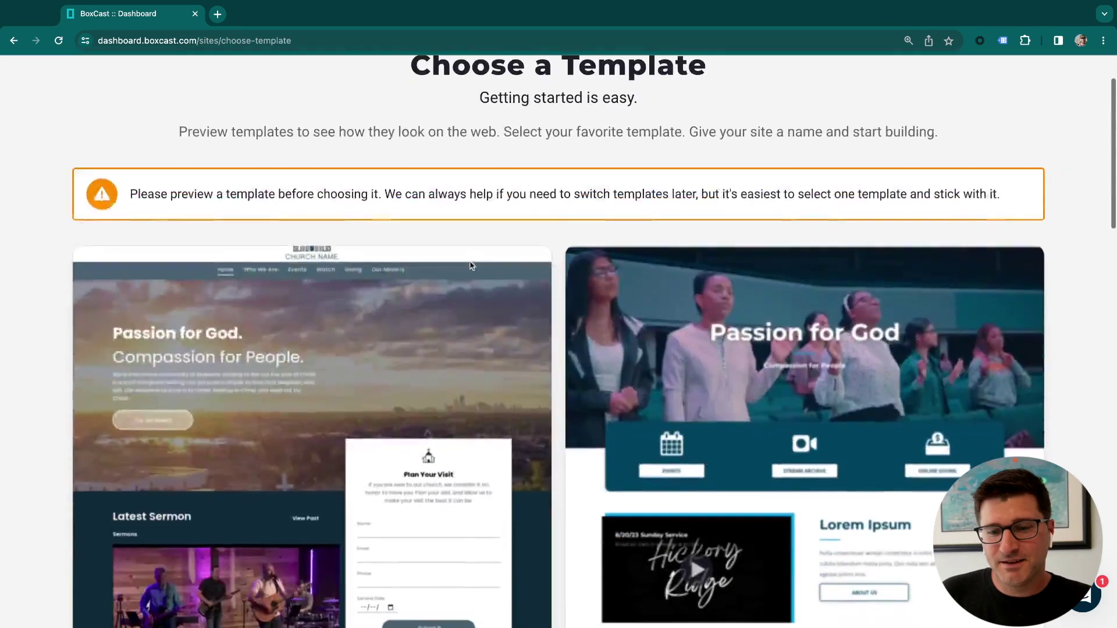
scroll(470, 265, "down", 5)
scroll(470, 267, "up", 3)
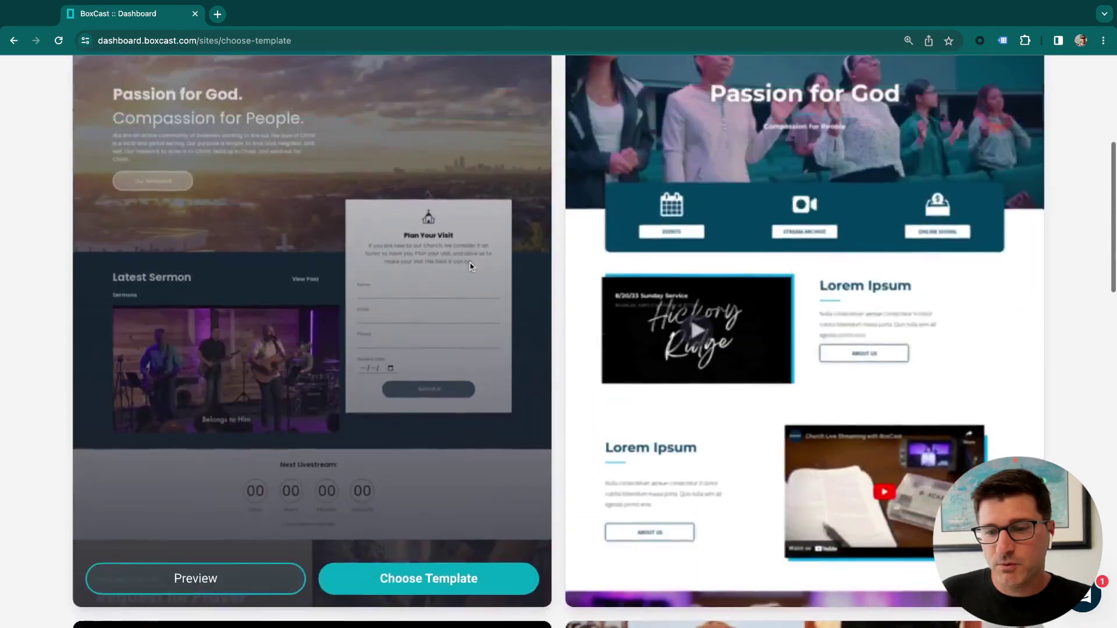
scroll(470, 266, "up", 5)
scroll(700, 253, "down", 4)
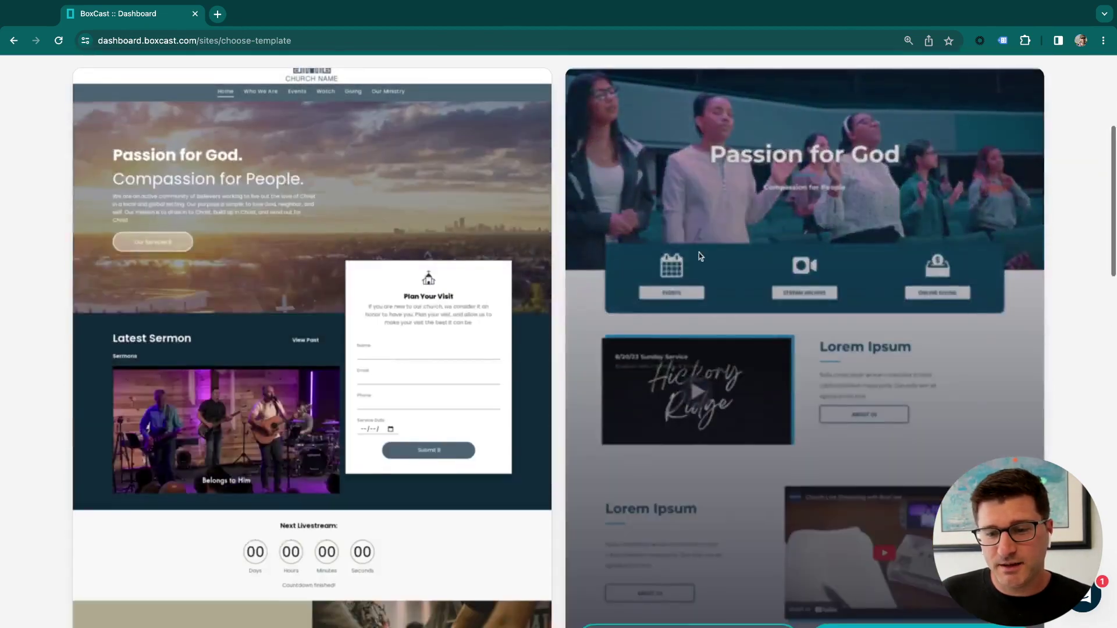
mouse_move(699, 252)
scroll(688, 250, "down", 5)
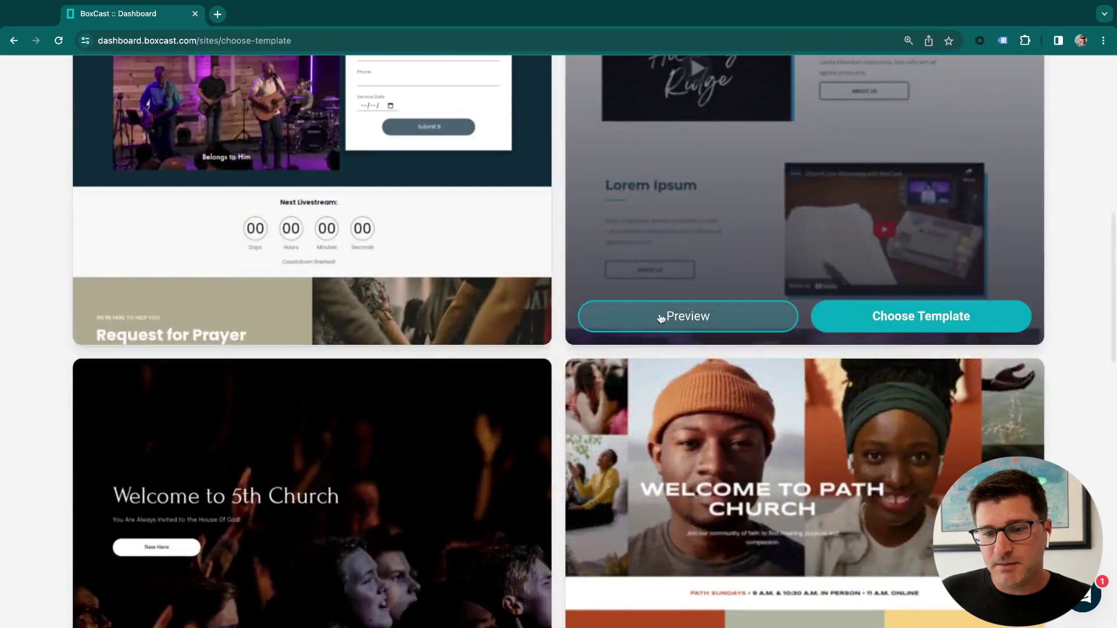
left_click(661, 317)
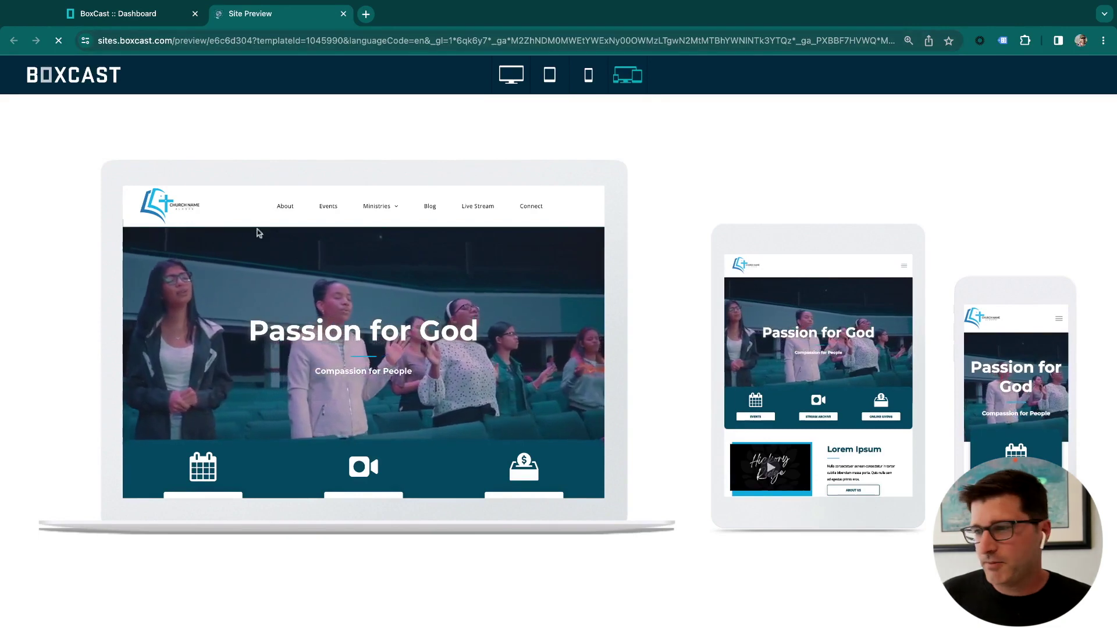
scroll(292, 253, "down", 1)
scroll(294, 254, "down", 4)
scroll(300, 256, "up", 5)
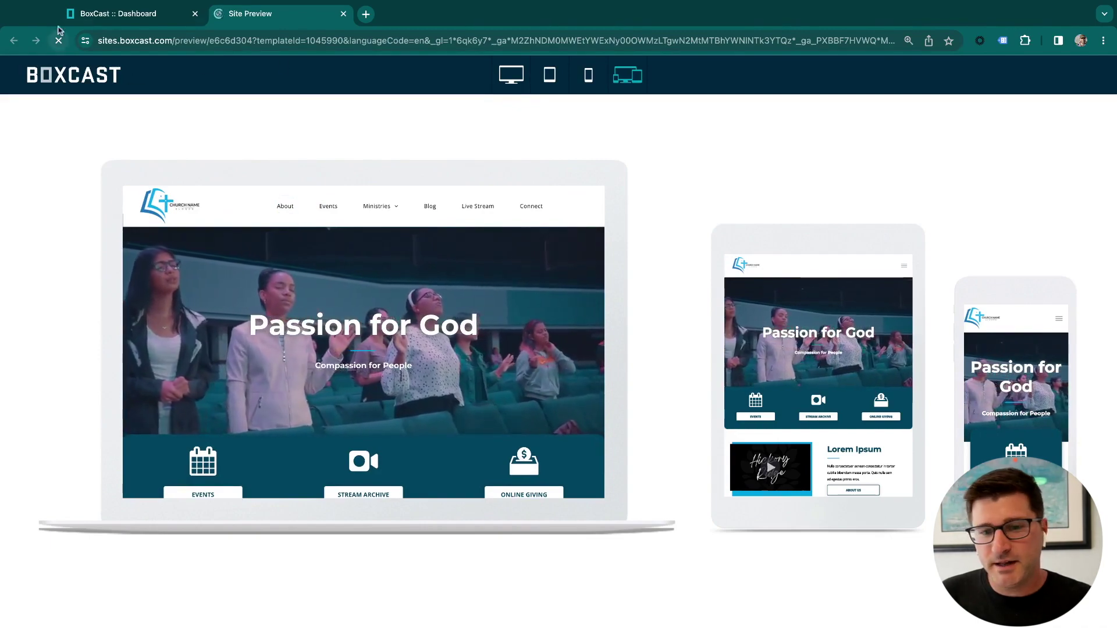
Return to the template list, choose the previewed Passion for God template and create the trinity-church site from it.
left_click(117, 13)
scroll(592, 326, "up", 4)
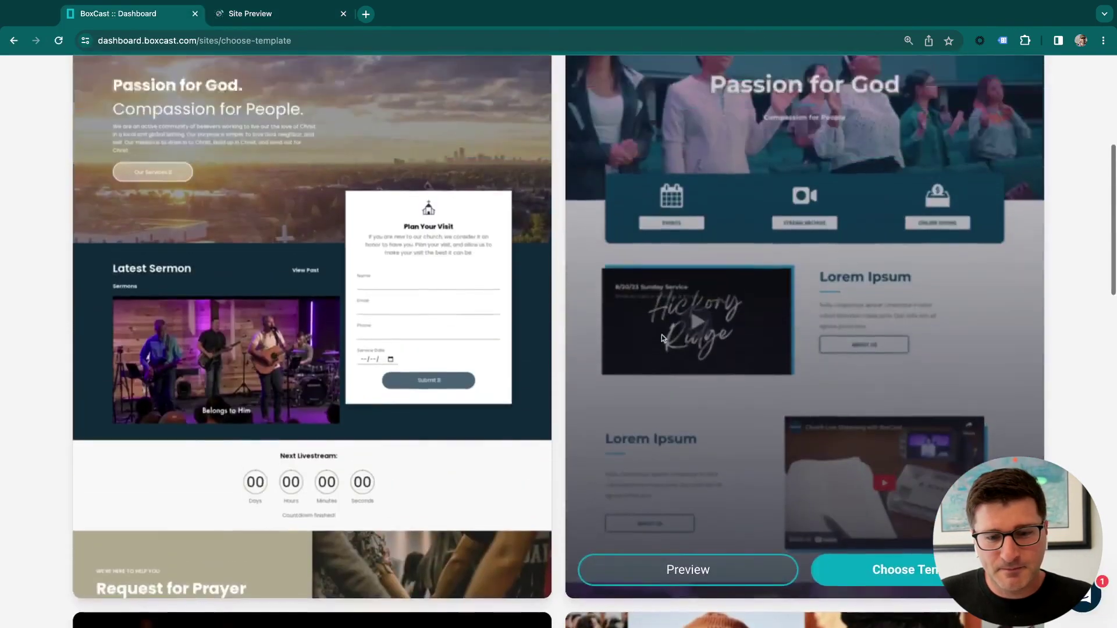
scroll(846, 513, "down", 1)
left_click(873, 495)
left_click(628, 410)
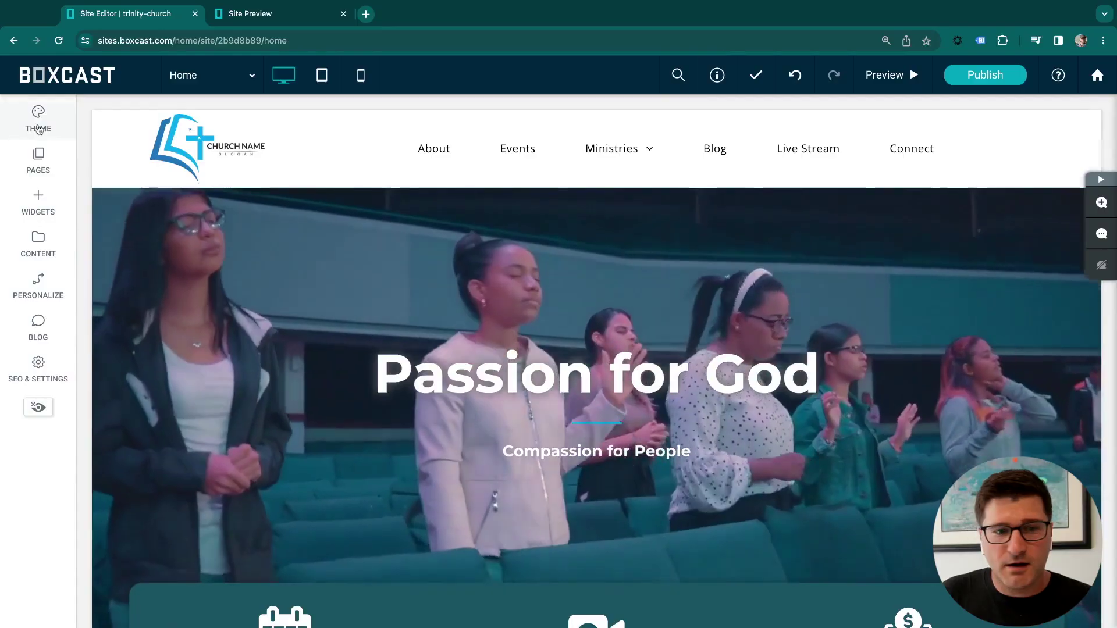
Set Color #3 of the site theme to #00aec7.
left_click(59, 115)
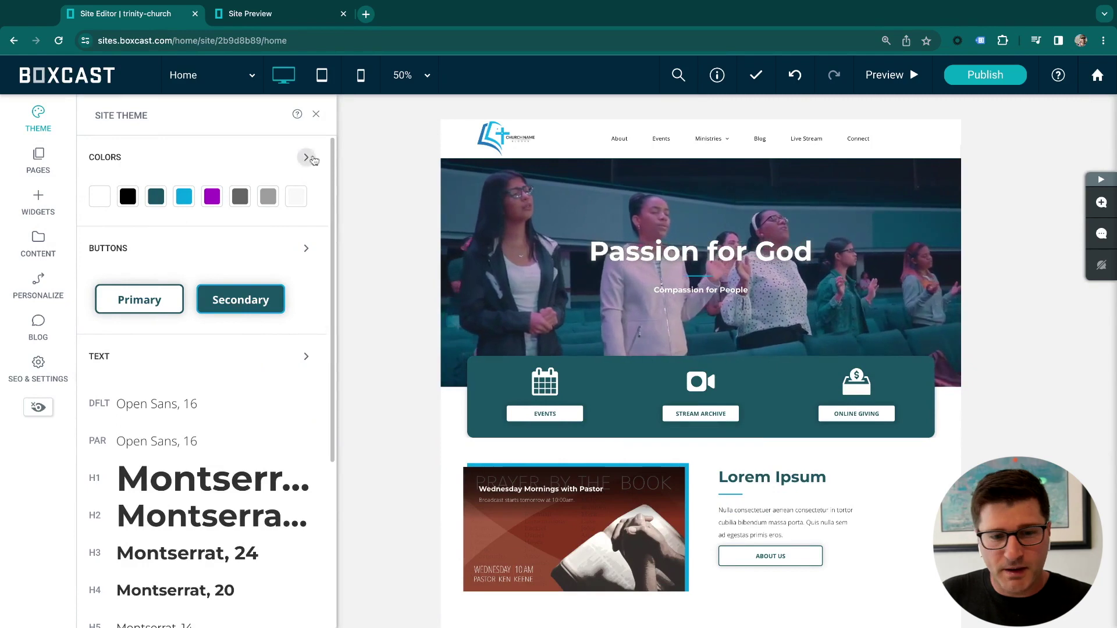
left_click(306, 158)
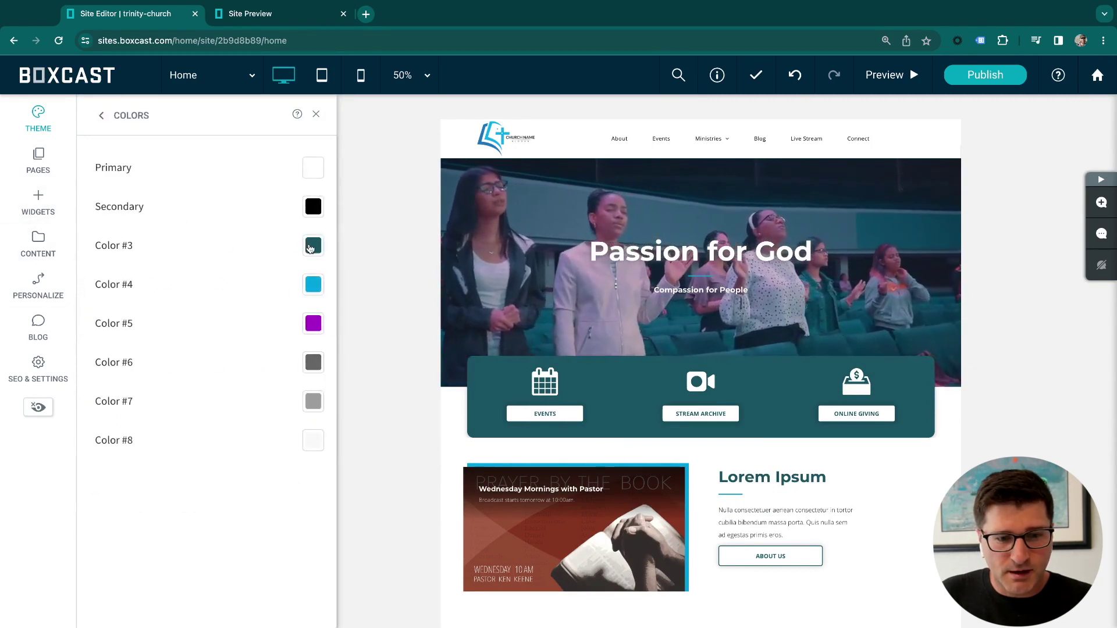
left_click(313, 246)
key("ctrl+a")
type("#00cec7")
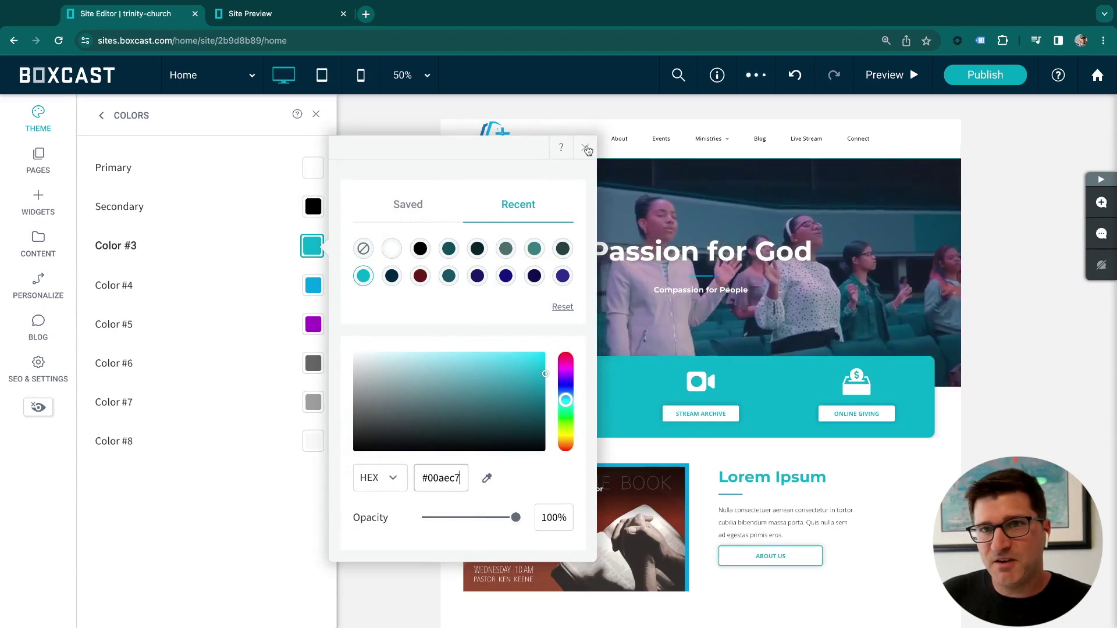
left_click(585, 148)
left_click(103, 118)
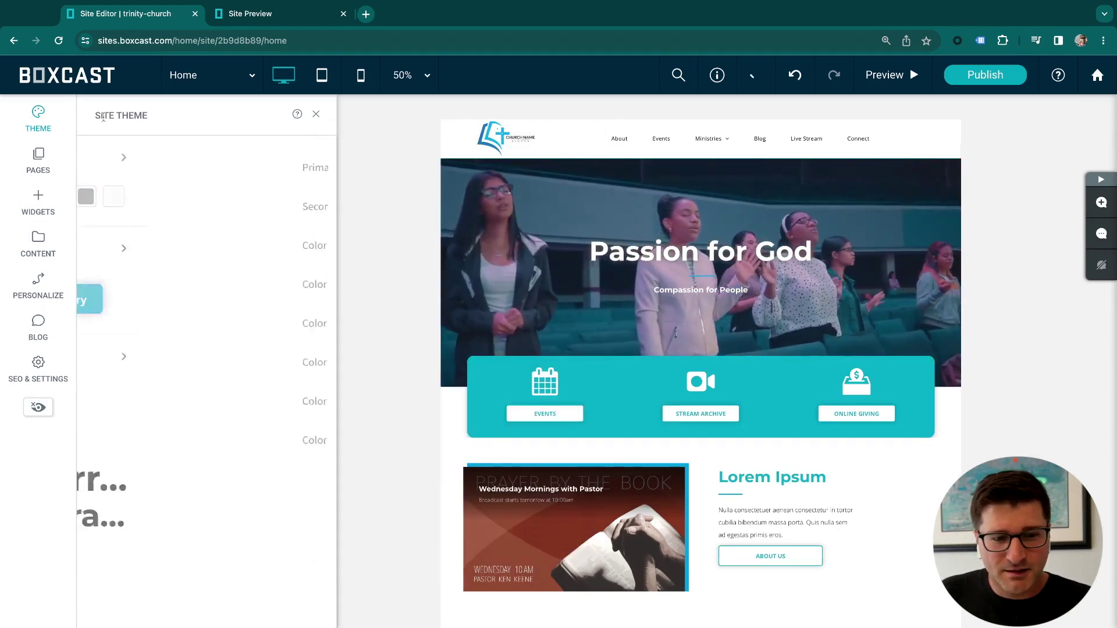
Change the H1 heading font in the site theme to Noto Sans.
scroll(140, 355, "down", 1)
scroll(143, 390, "down", 1)
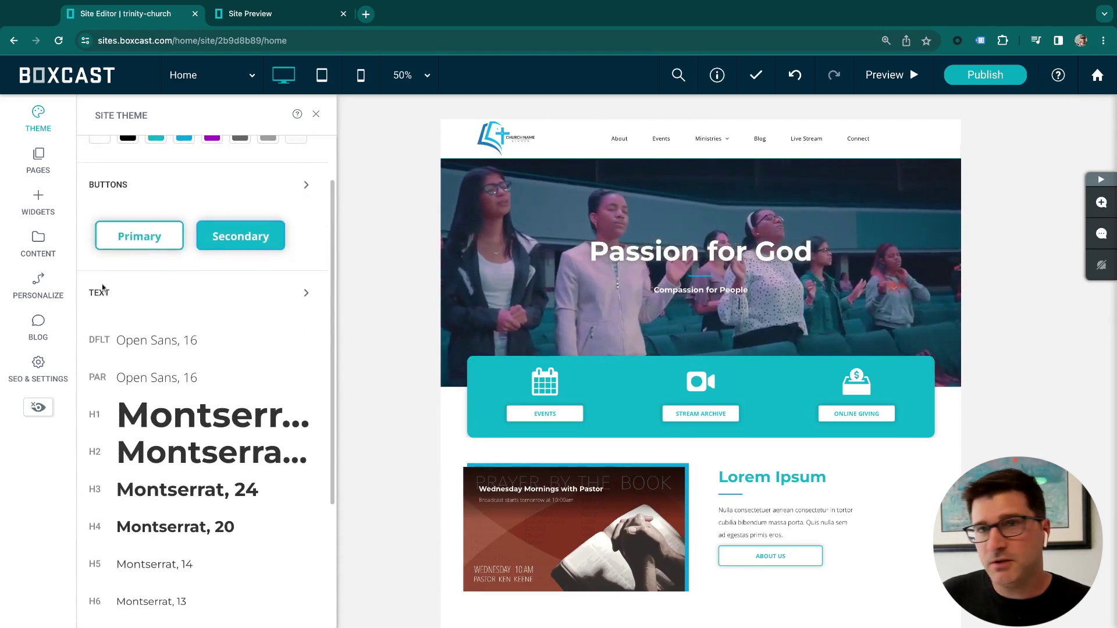
scroll(103, 288, "down", 1)
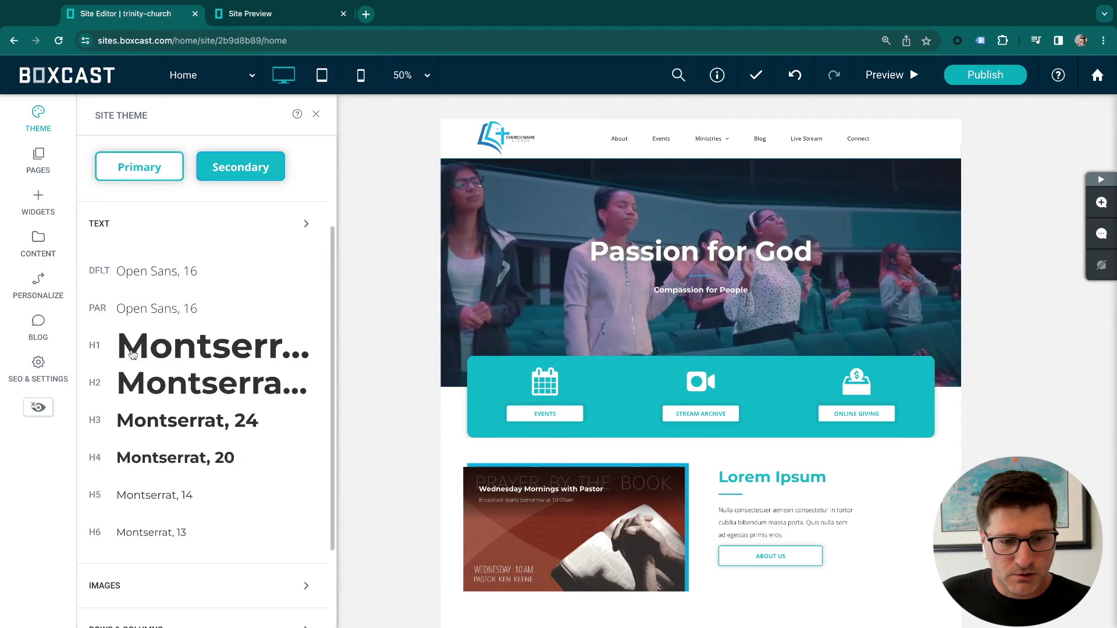
left_click(139, 357)
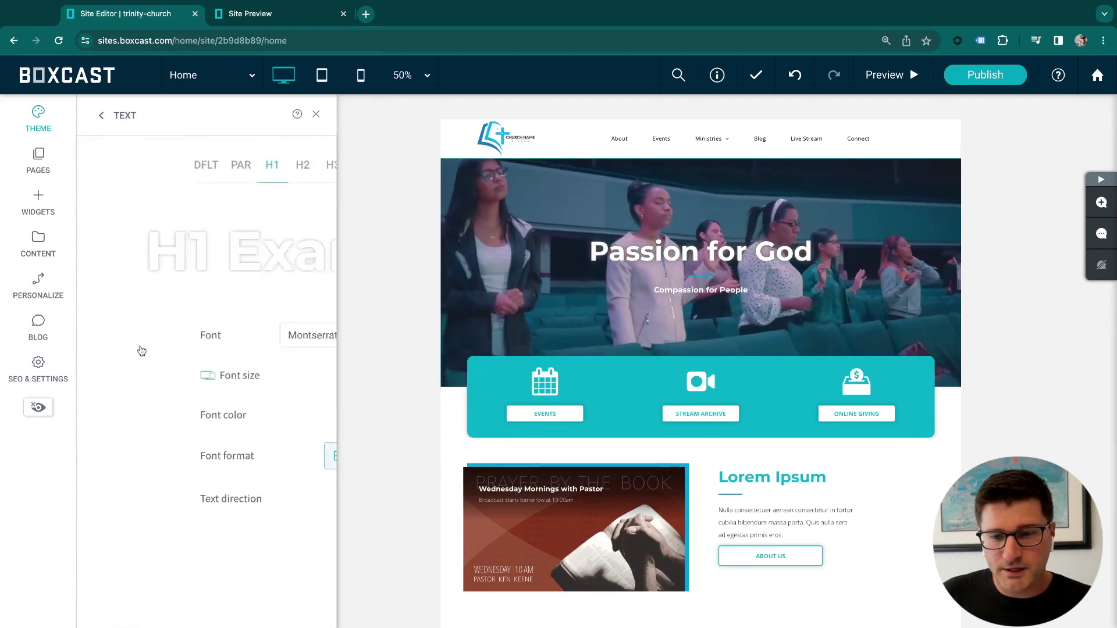
left_click(221, 342)
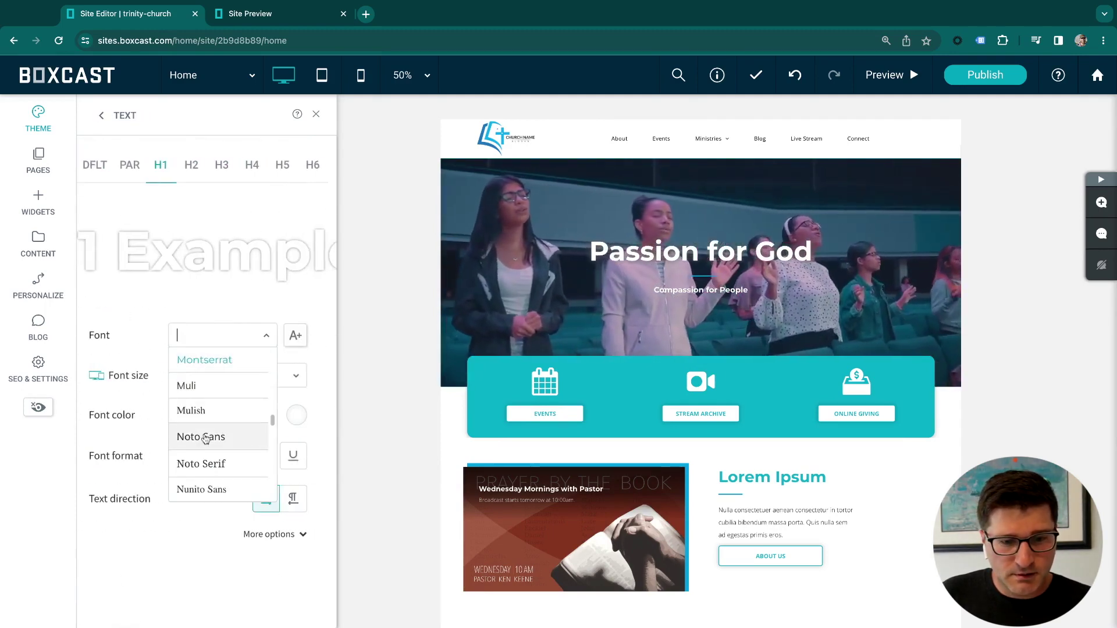
left_click(206, 437)
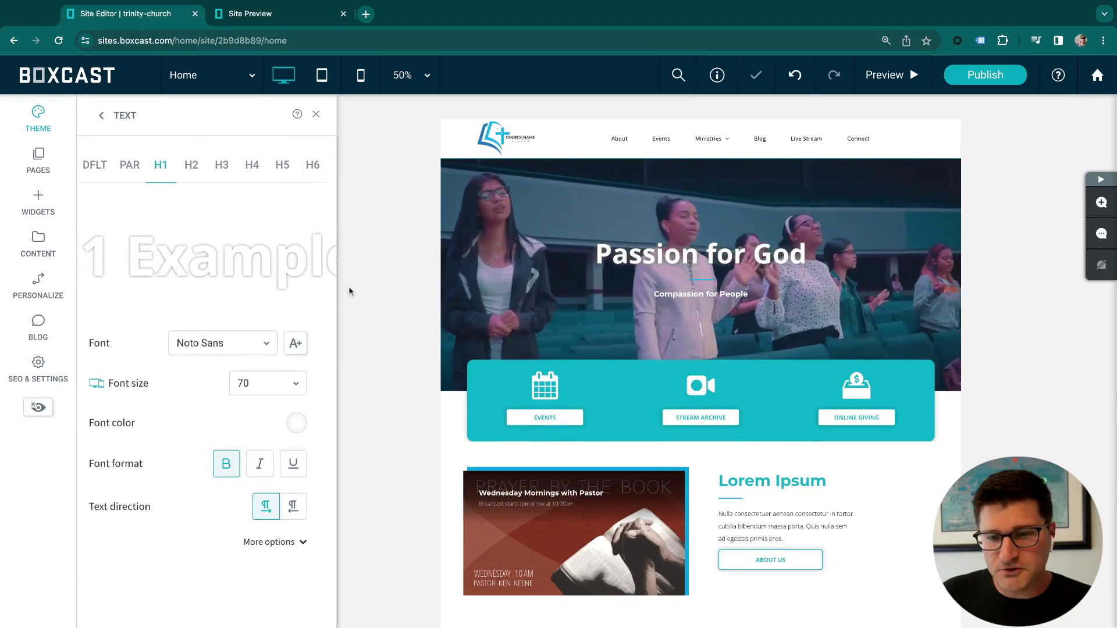
left_click(102, 116)
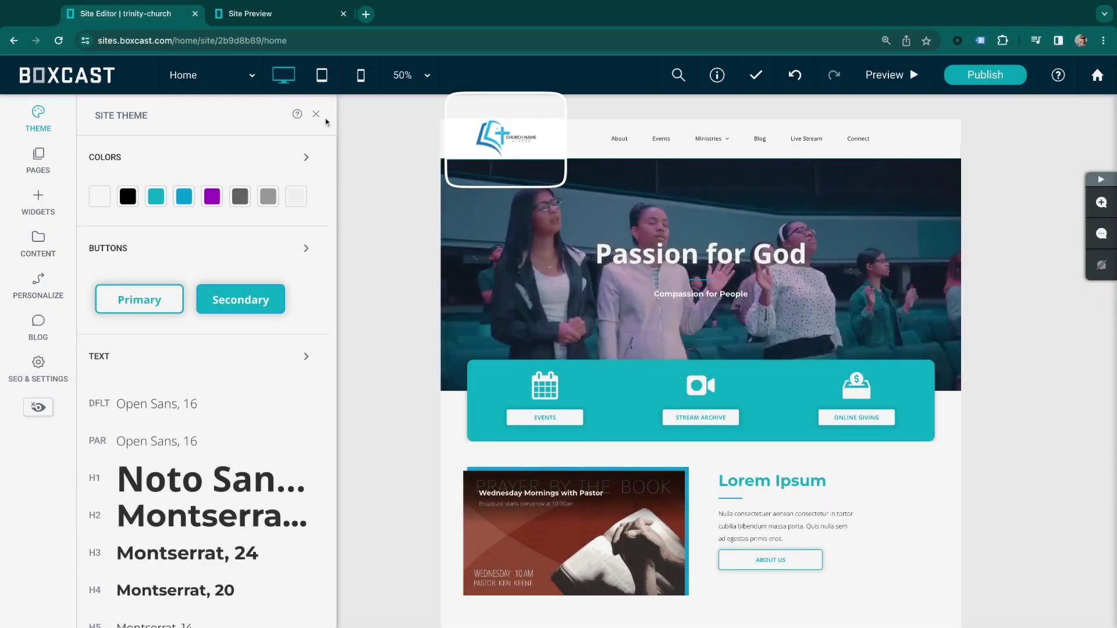
Replace the placeholder logo in the site header with the church-building image from the Church Logo BoxCast PNG file.
left_click(429, 281)
left_click(174, 175)
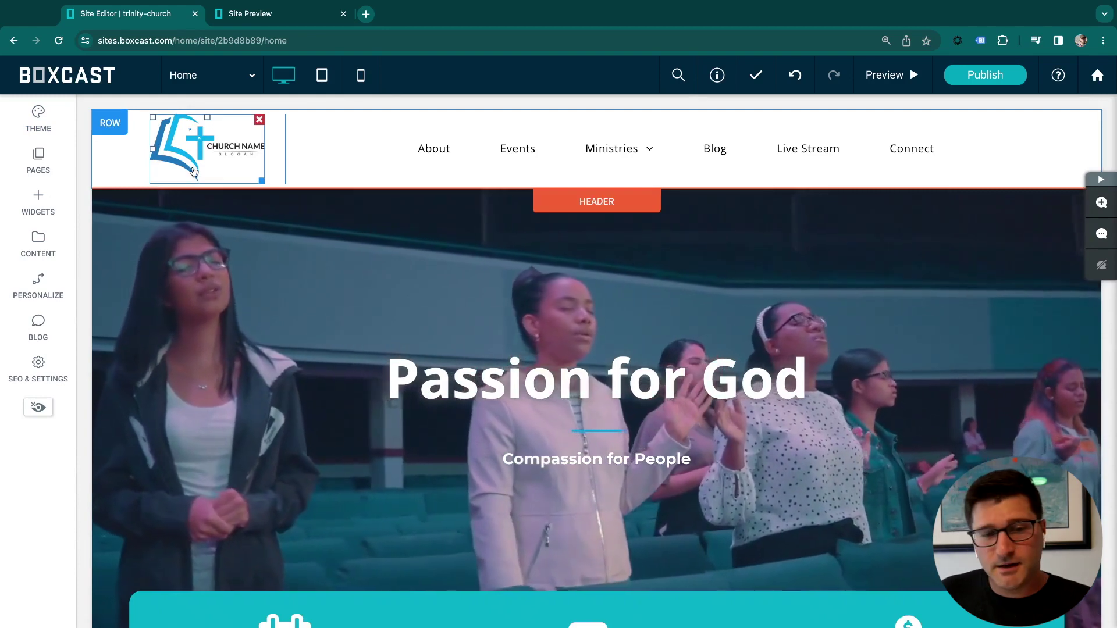
left_click(202, 185)
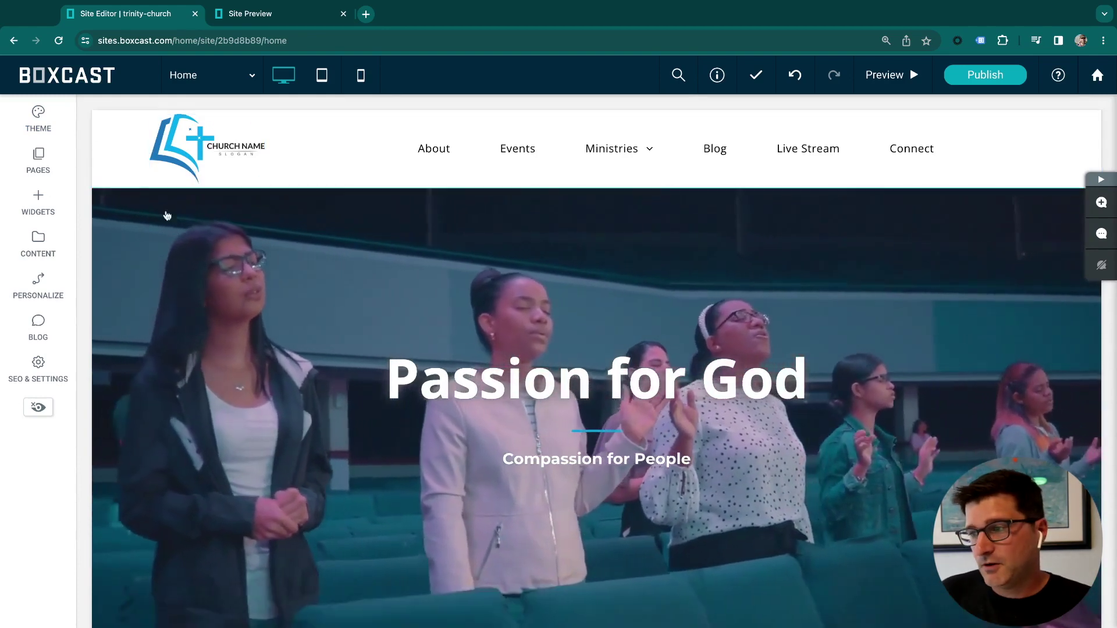
left_click(201, 154)
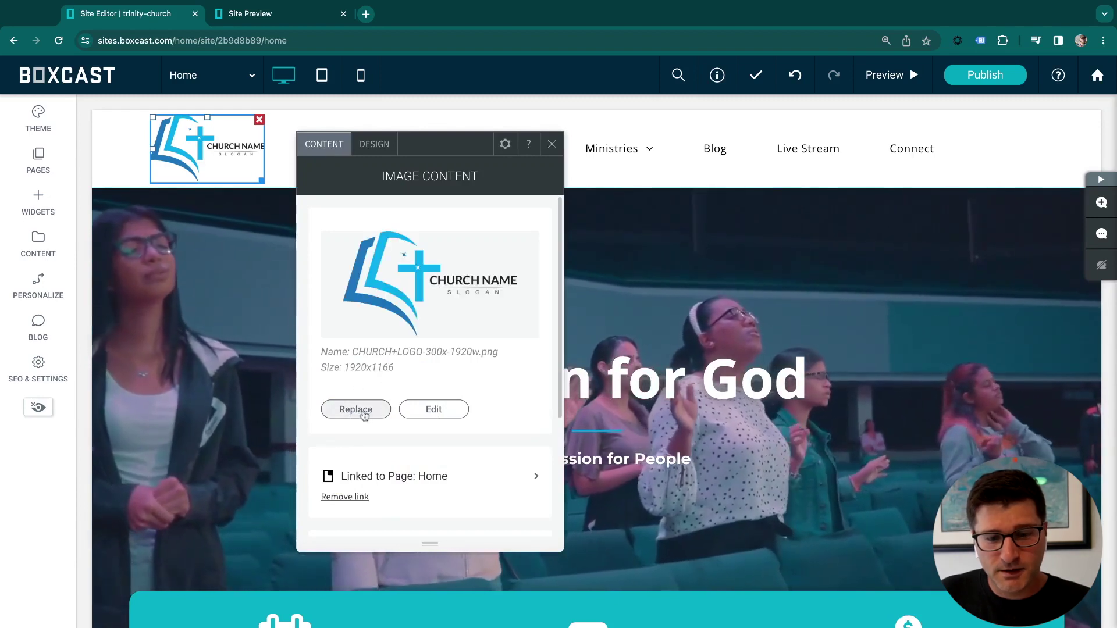
left_click(355, 410)
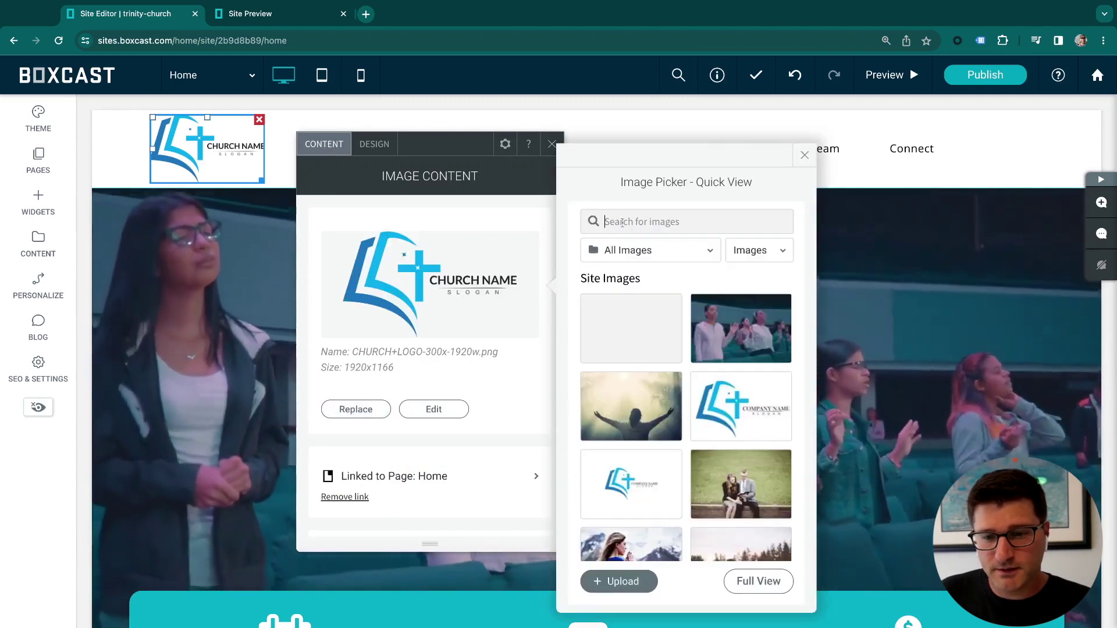
scroll(741, 442, "down", 2)
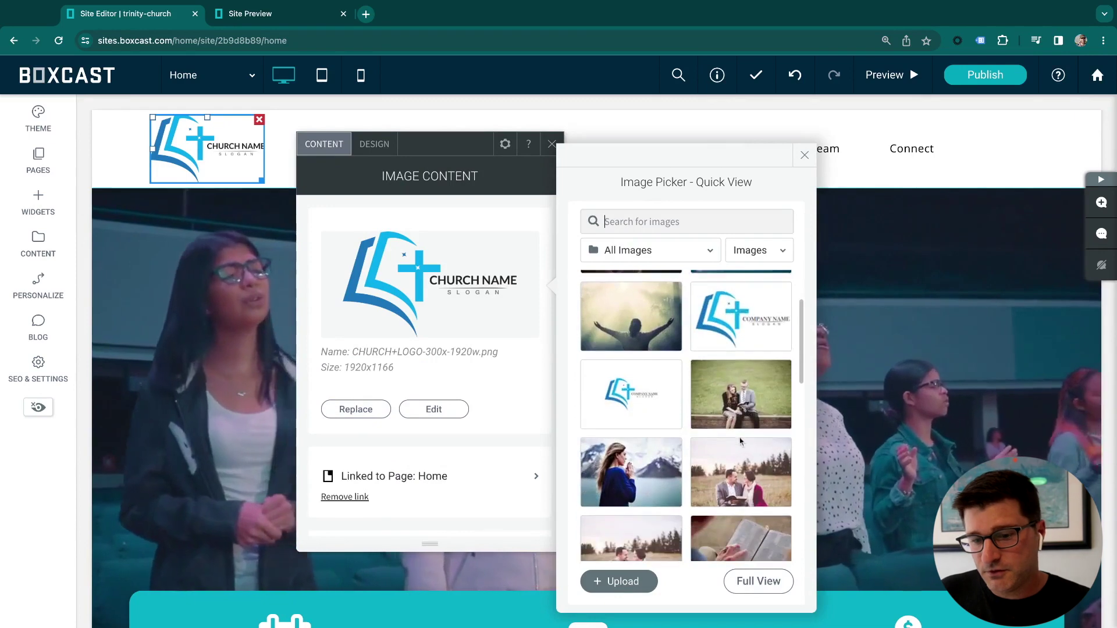
scroll(741, 442, "down", 1)
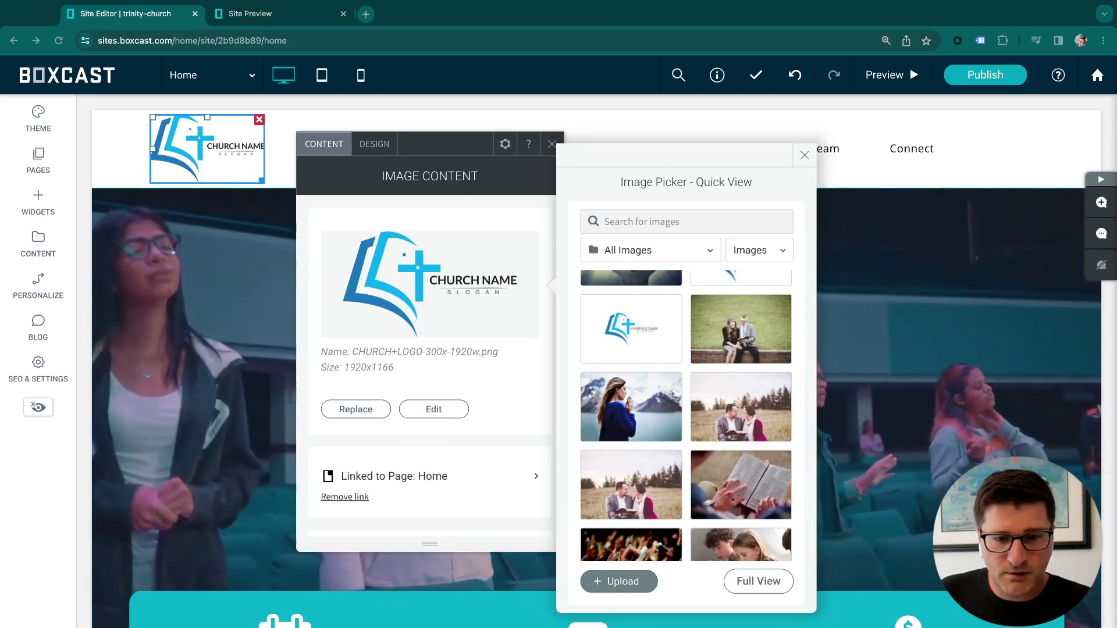
left_click(252, 164)
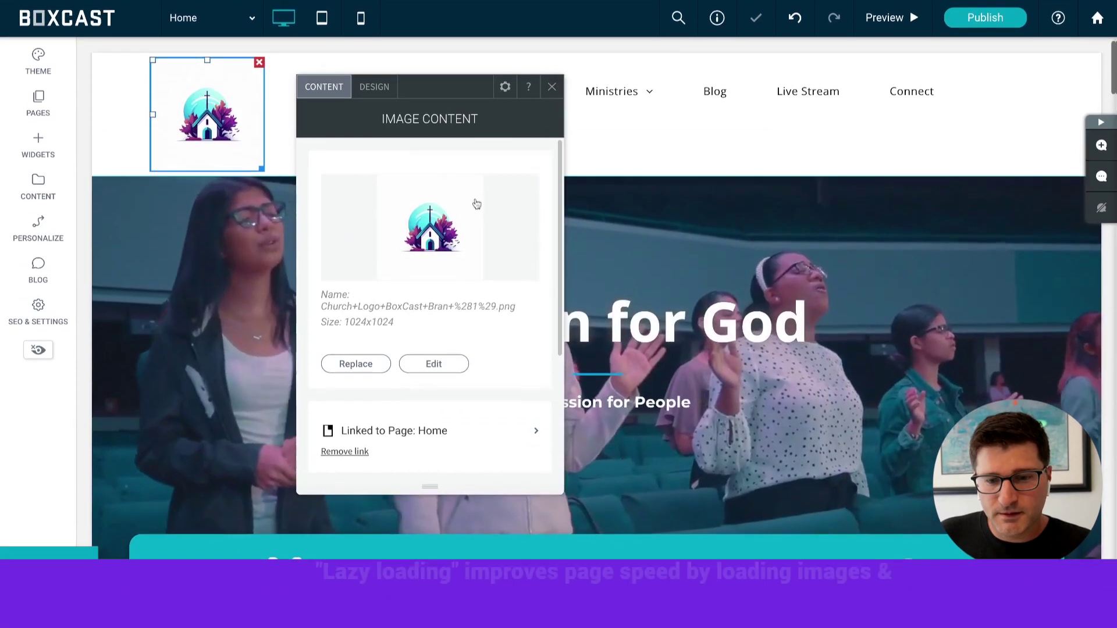
left_click_drag(432, 96, 416, 67)
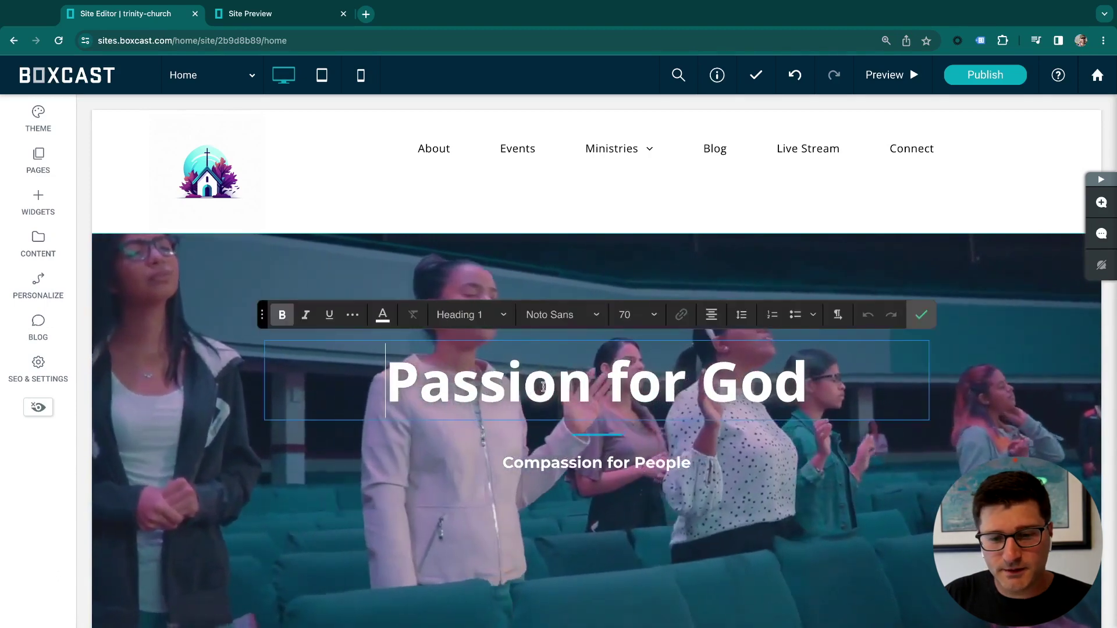
Replace the hero heading "Passion for God" with "Trinity Church" and confirm the text.
left_click(812, 383, "shift")
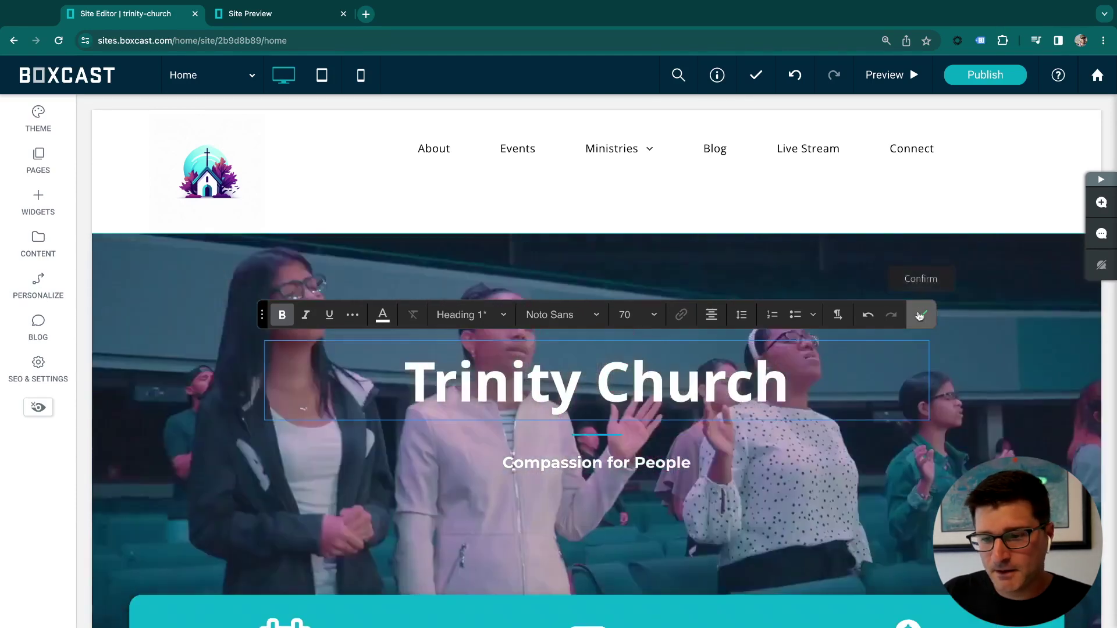
scroll(641, 362, "down", 2)
scroll(641, 362, "up", 1)
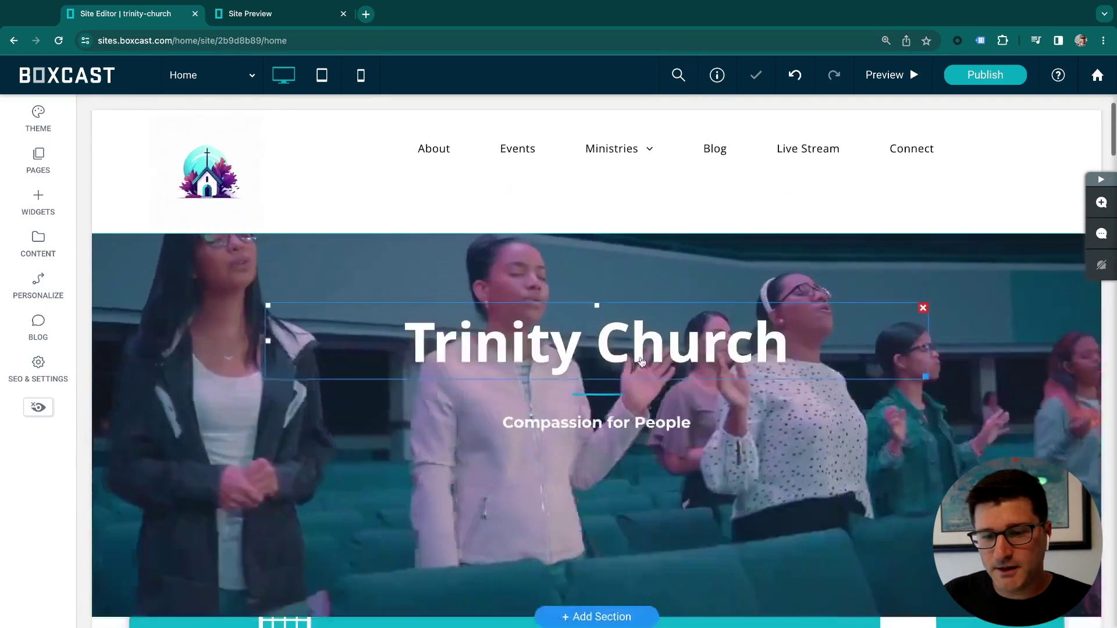
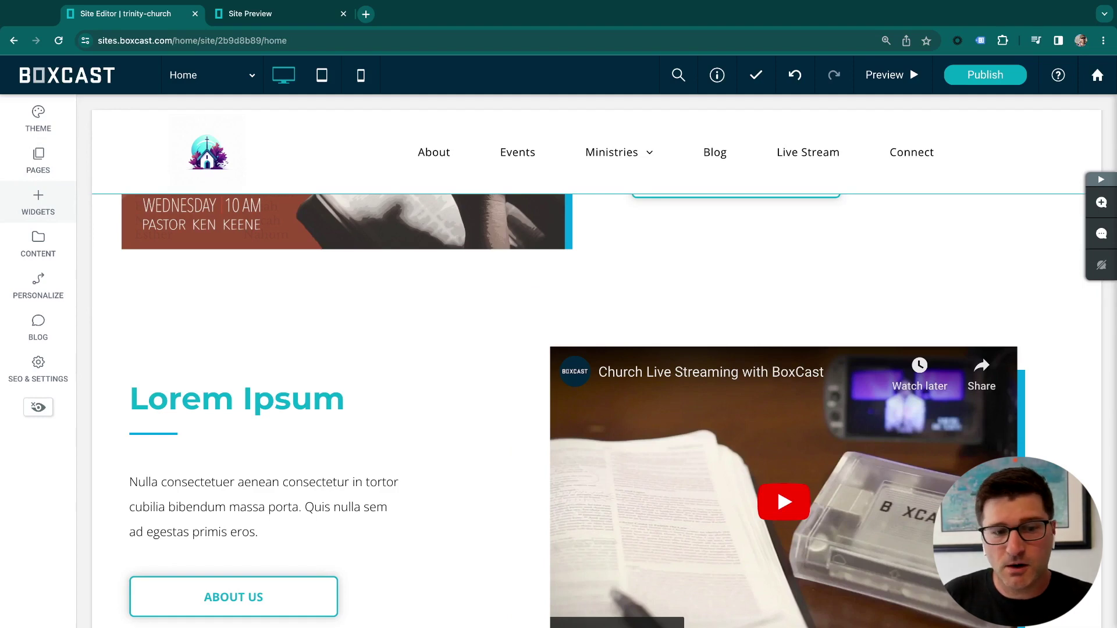
Insert a 2 Columns widget as a new row above the Lorem Ipsum section with the YouTube video.
left_click(36, 201)
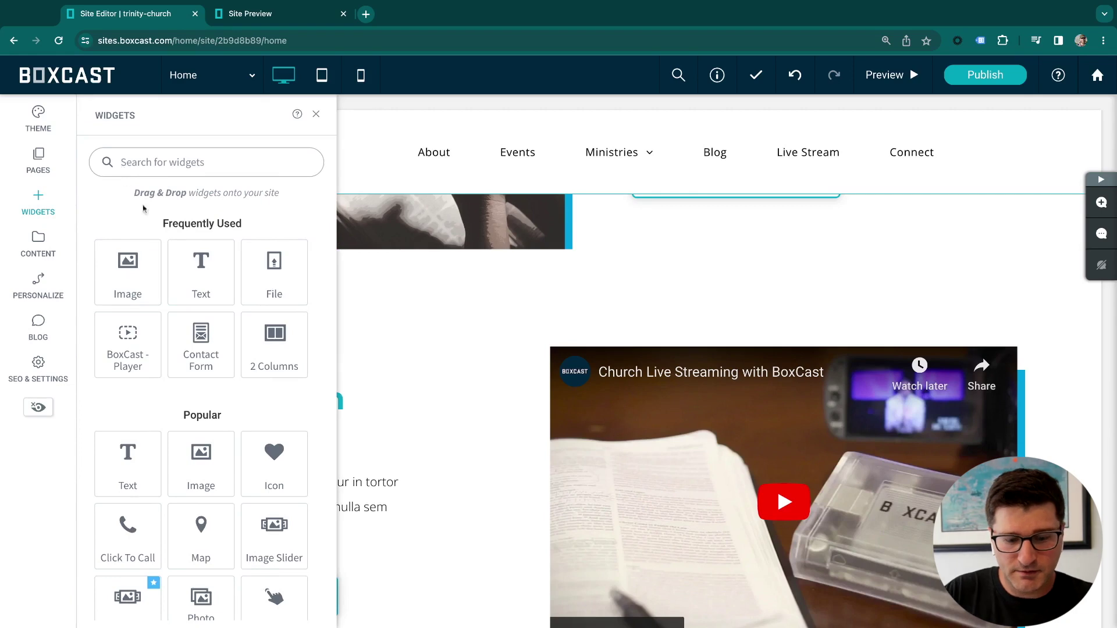
left_click_drag(265, 344, 267, 345)
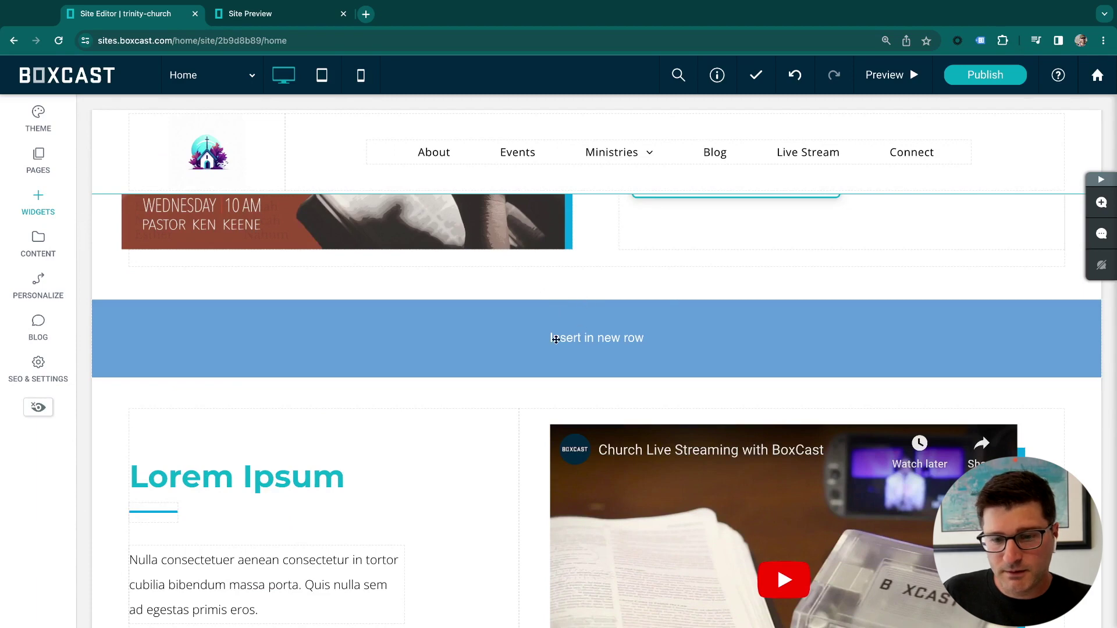
left_click_drag(555, 339, 556, 339)
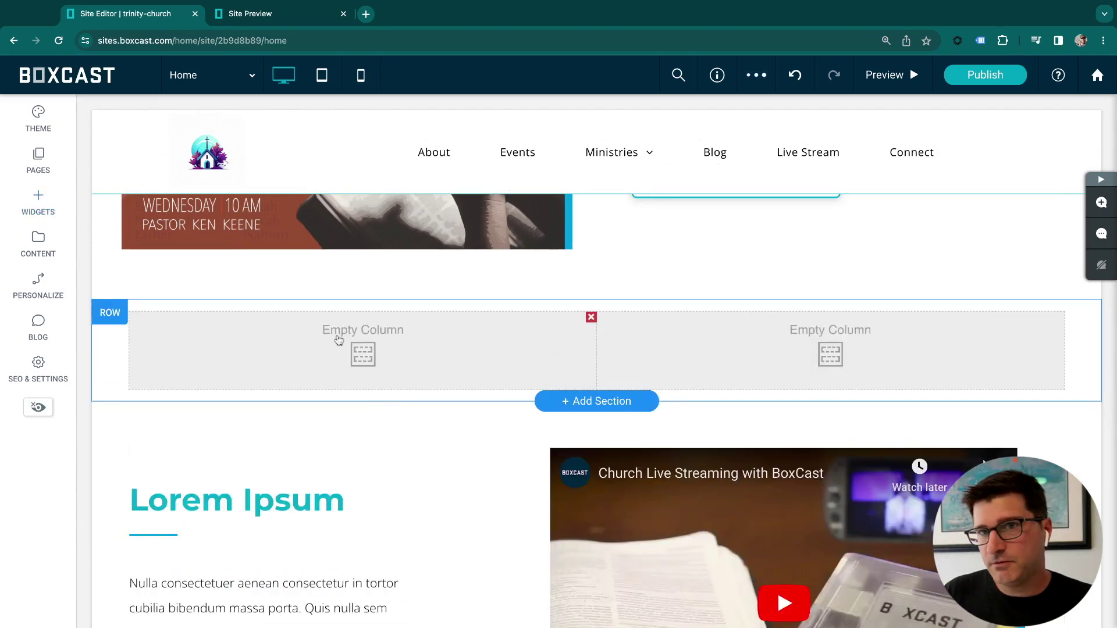
Insert an Image widget into the left column of the empty two-column row and fill it with the prayer+form.webp picture.
left_click(38, 213)
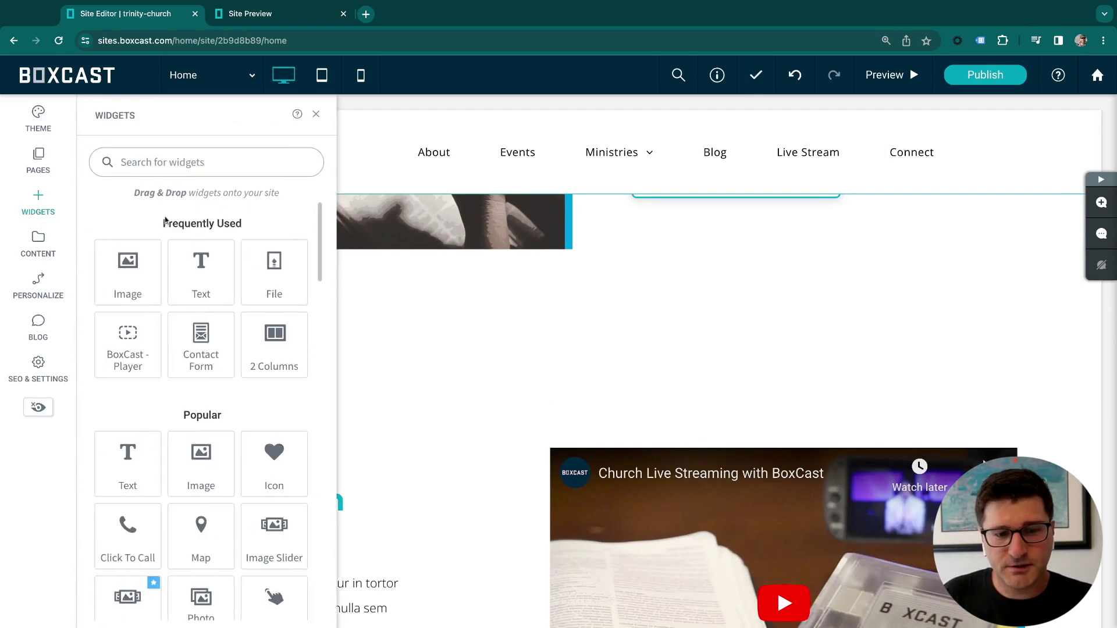
left_click_drag(123, 271, 122, 274)
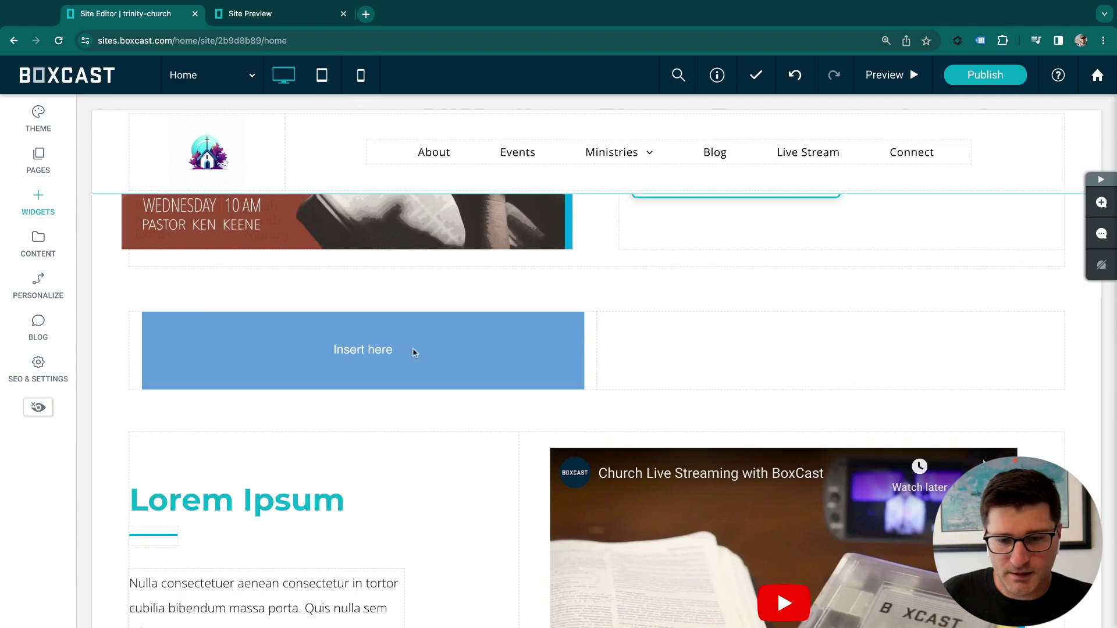
left_click_drag(414, 352, 410, 353)
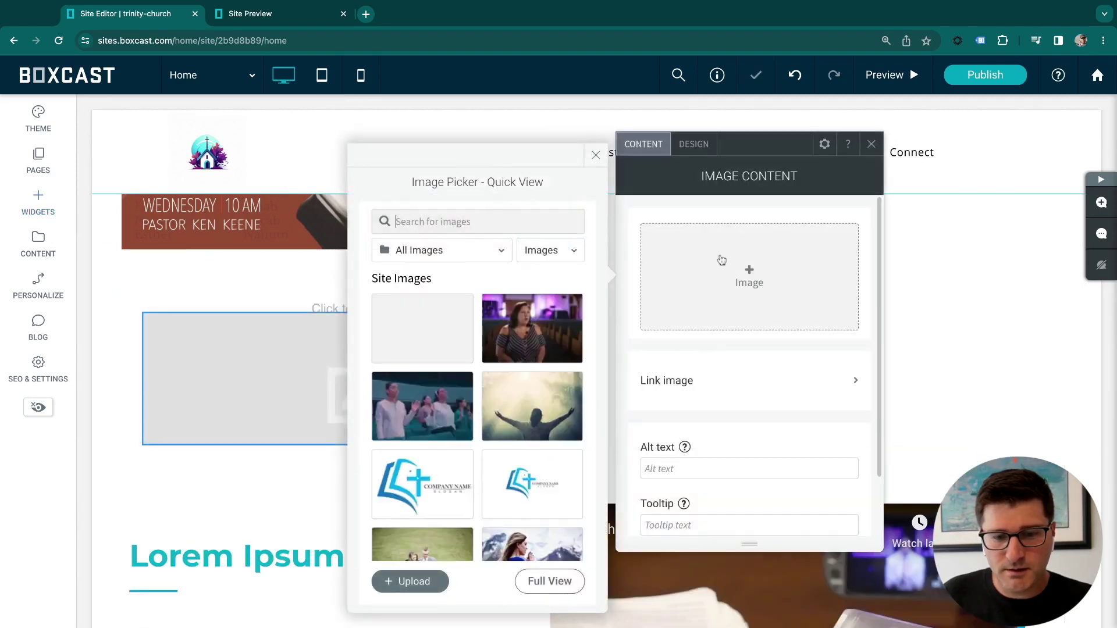
left_click(743, 284)
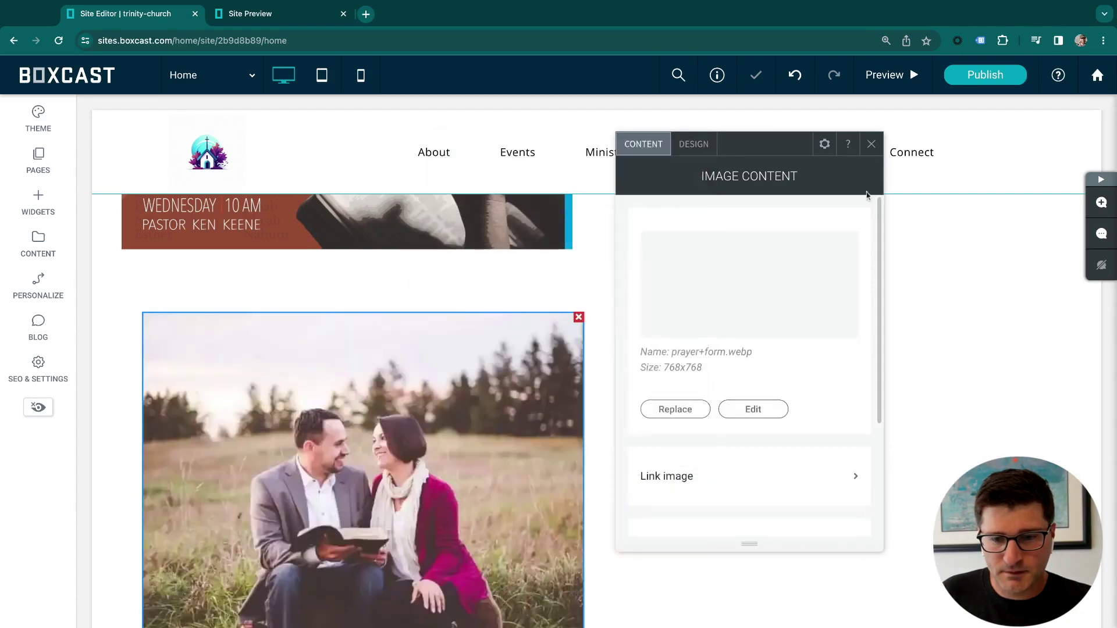
left_click(871, 145)
Find the Contact Form widget by searching for "contact" and place it in the empty column beside the couple's picture.
scroll(774, 291, "down", 2)
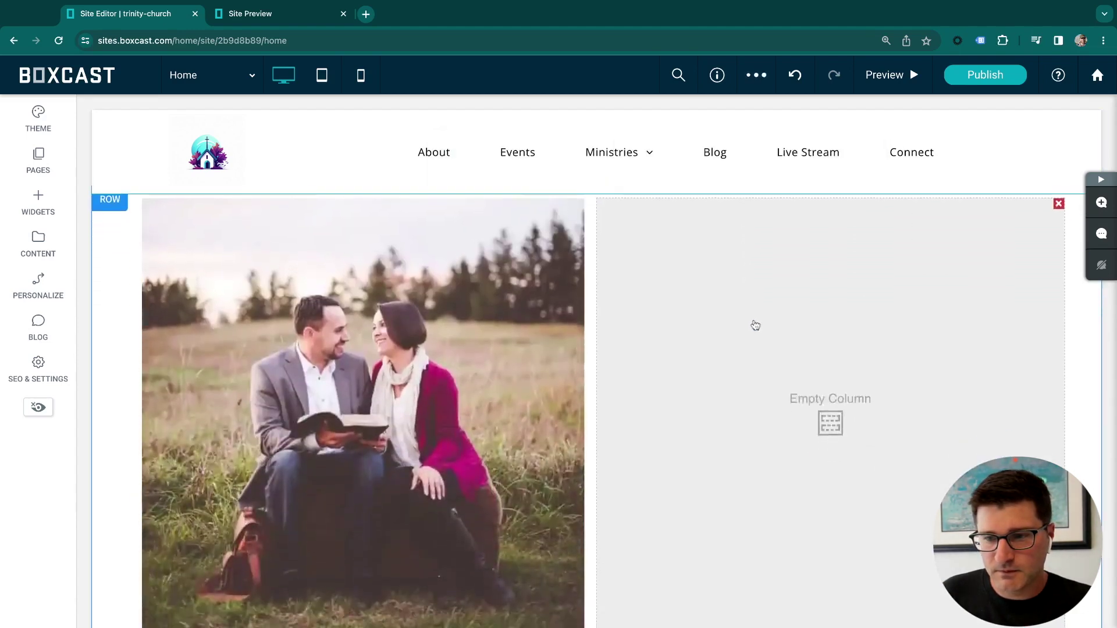
left_click(36, 203)
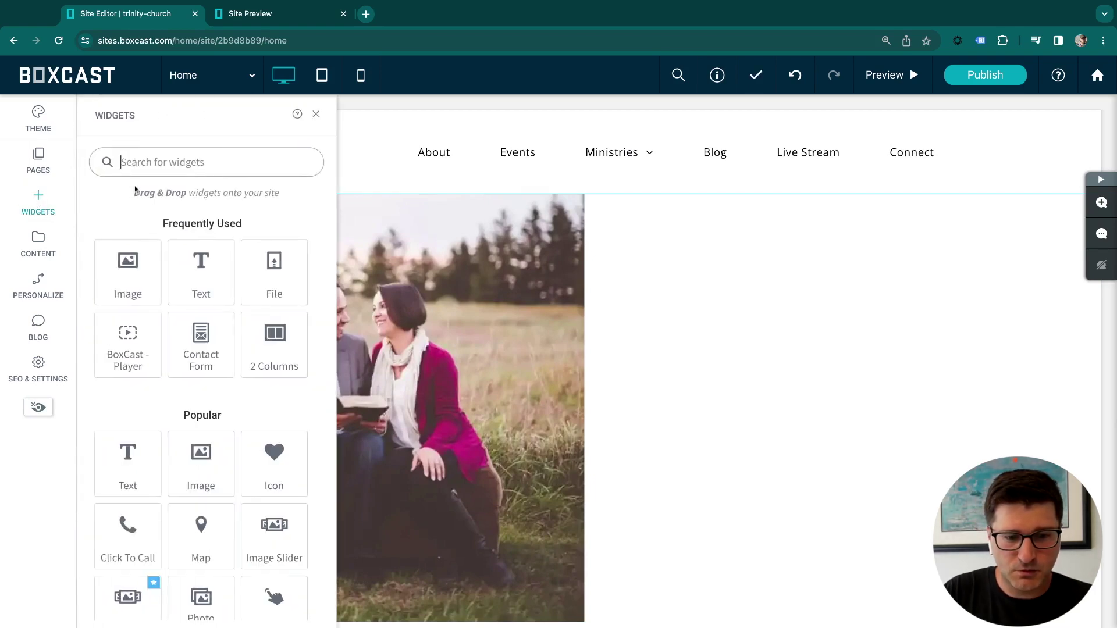
type("contact")
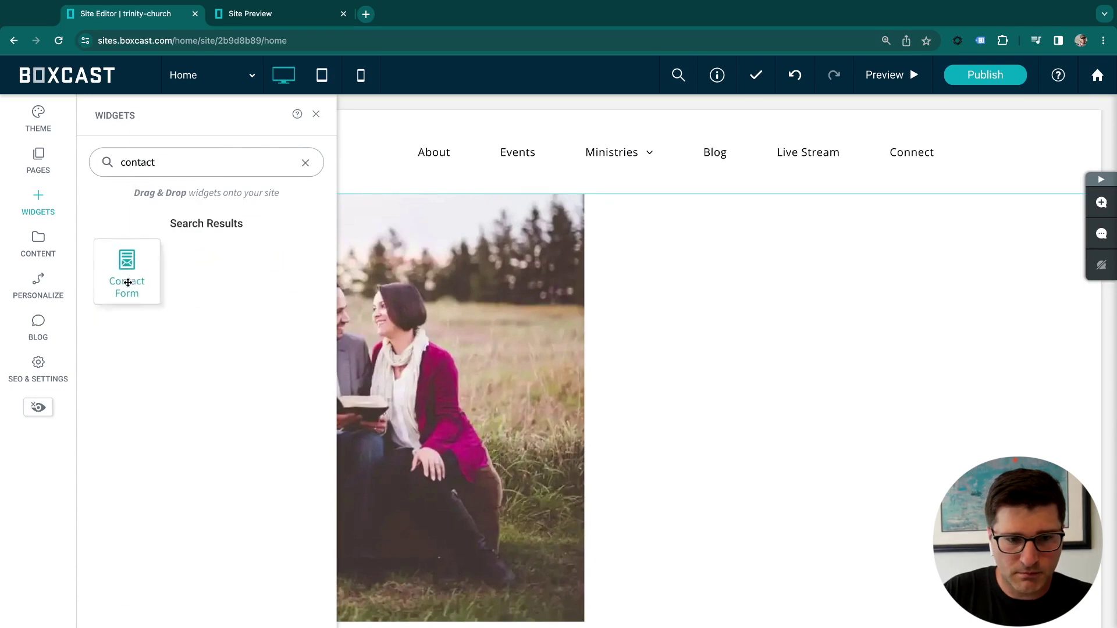
left_click_drag(125, 274, 708, 362)
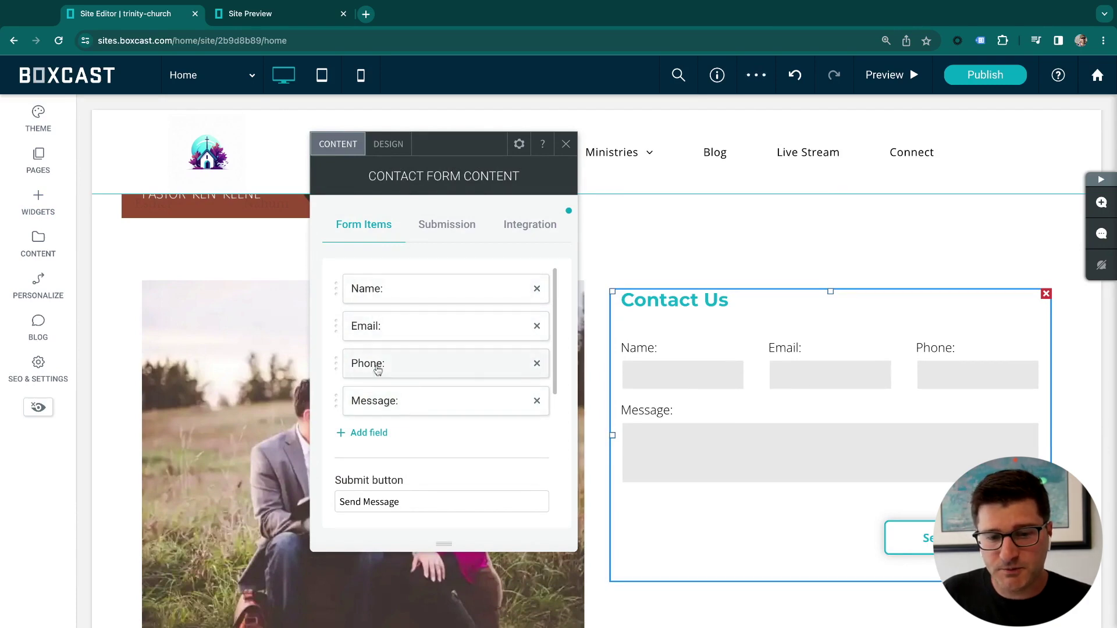
Remove the Phone field from the contact form and change the submit button text to "Submit Request".
left_click(537, 364)
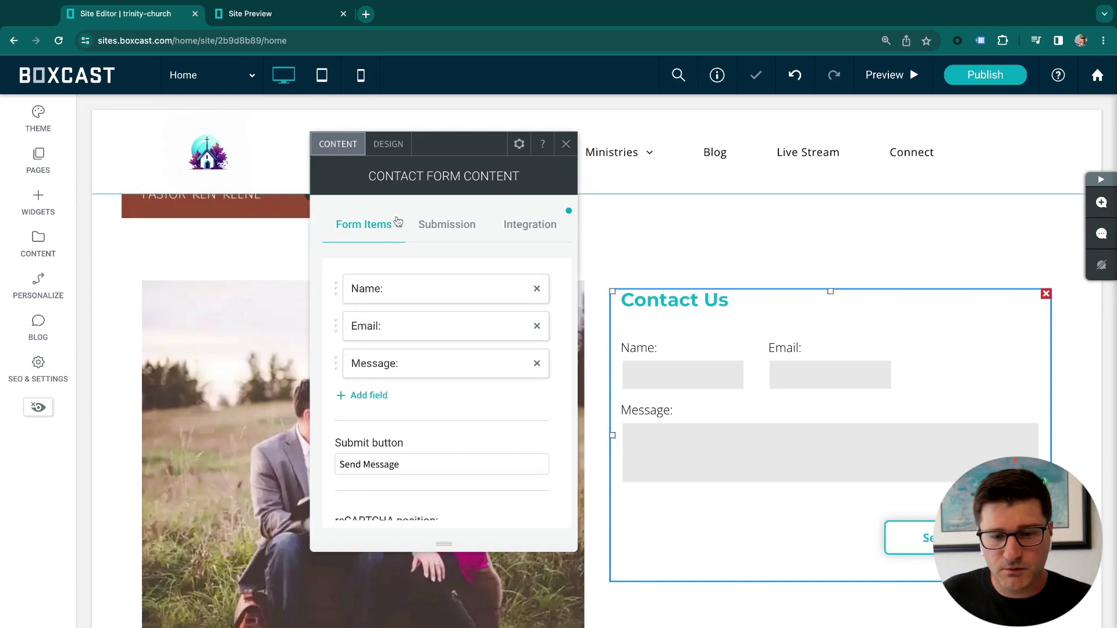
scroll(366, 398, "down", 2)
left_click(415, 396)
triple_click(436, 396)
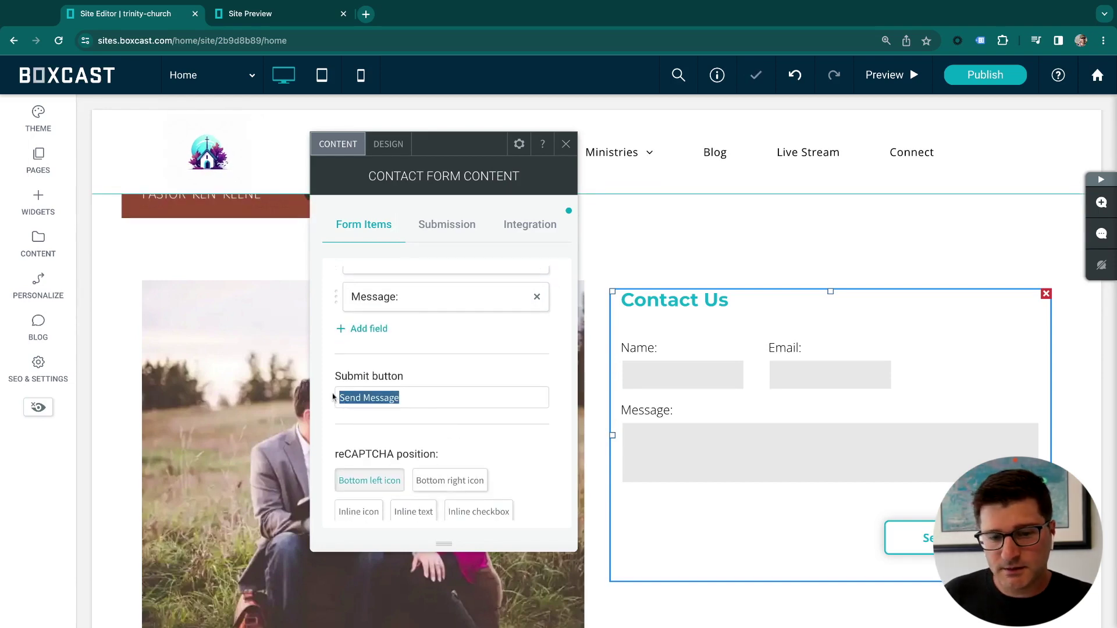
type("Su")
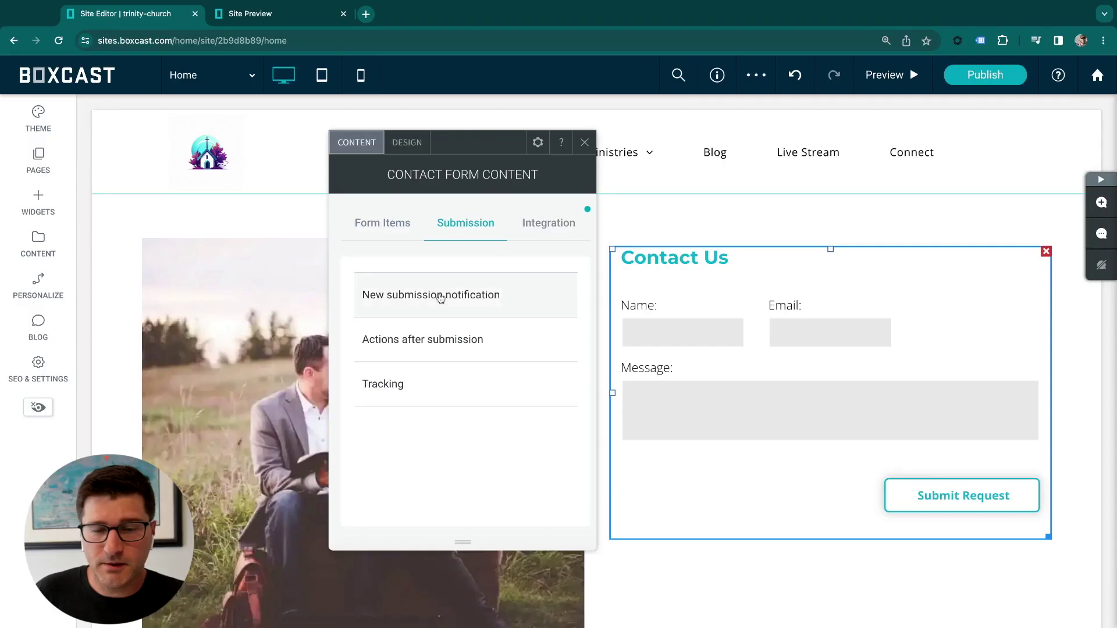
Review the contact form's new submission notification settings and its integration options.
left_click(437, 300)
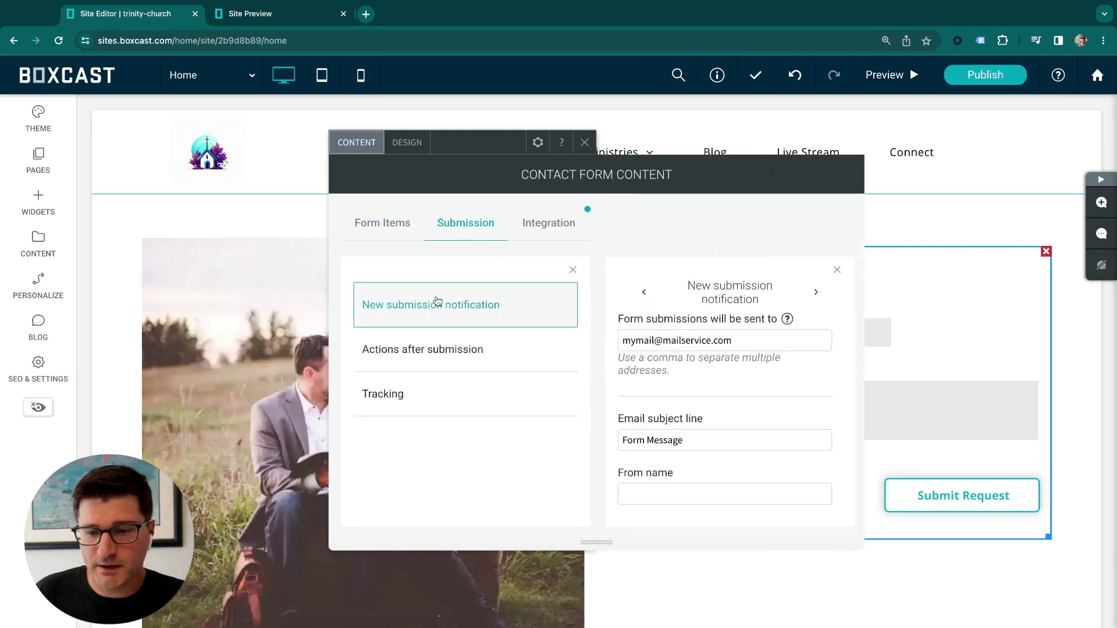
triple_click(755, 345)
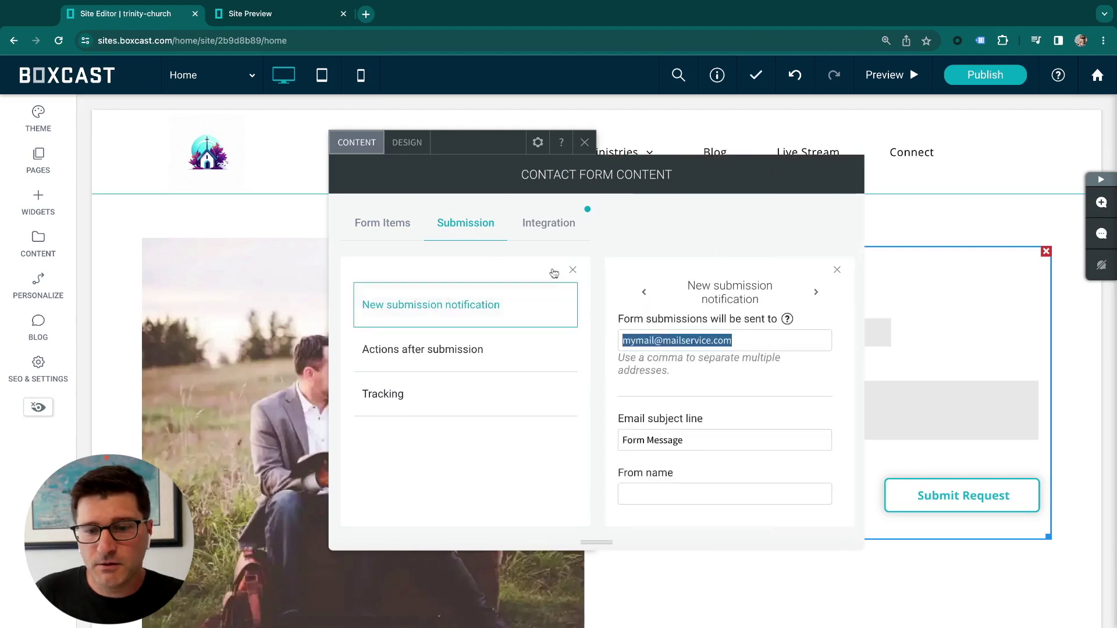
left_click(546, 225)
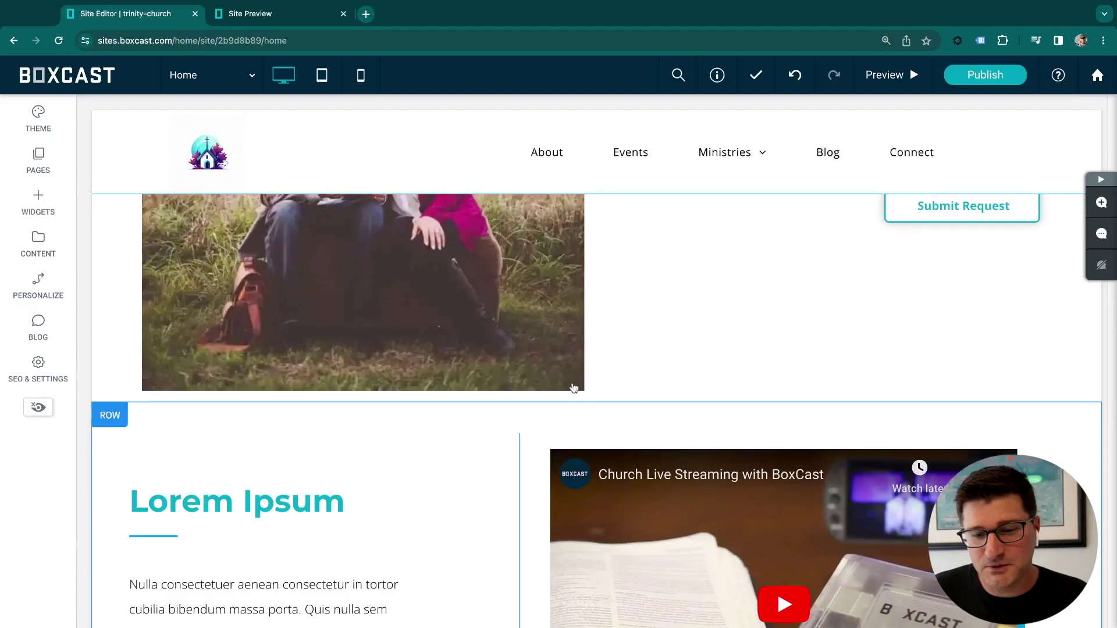
Add the "Hello!" About section with the four-image grid below the contact form row and save the section.
mouse_move(574, 401)
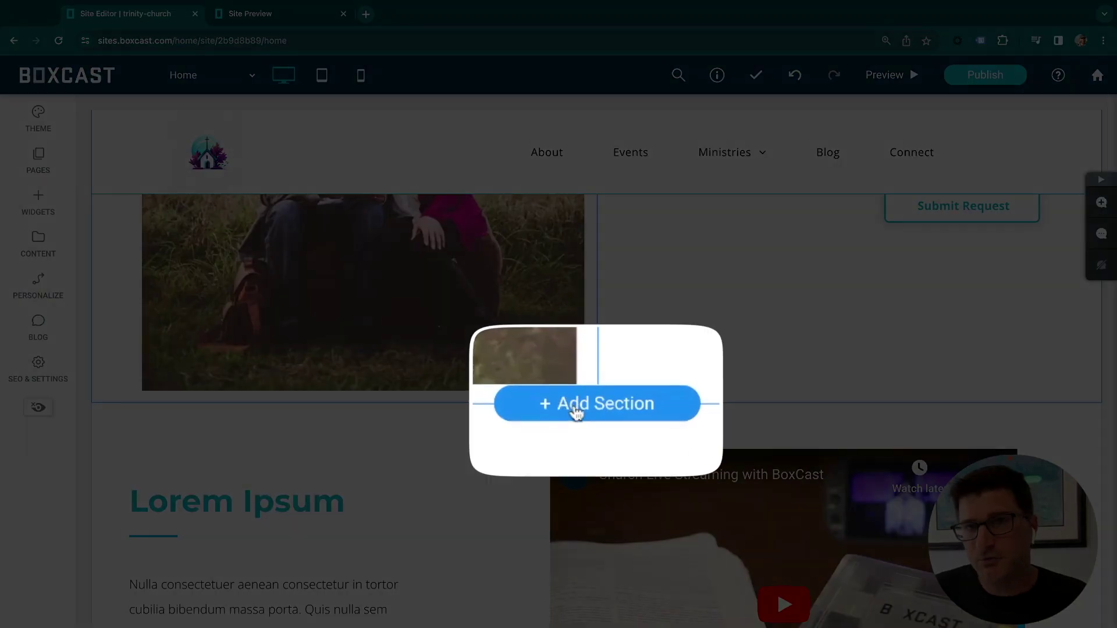
left_click(574, 402)
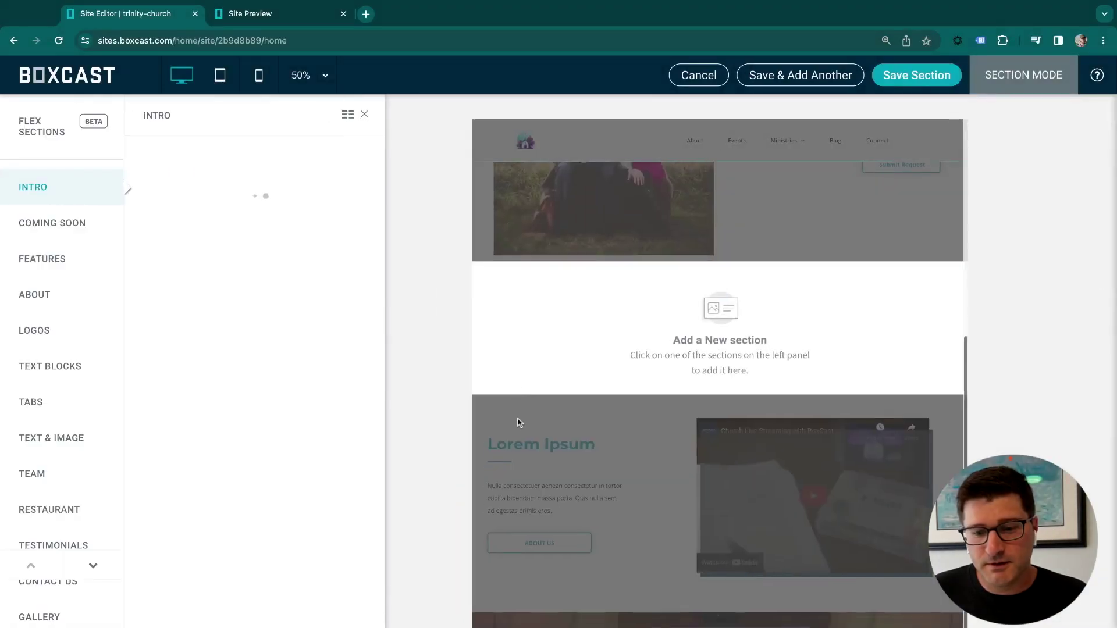
scroll(246, 339, "down", 1)
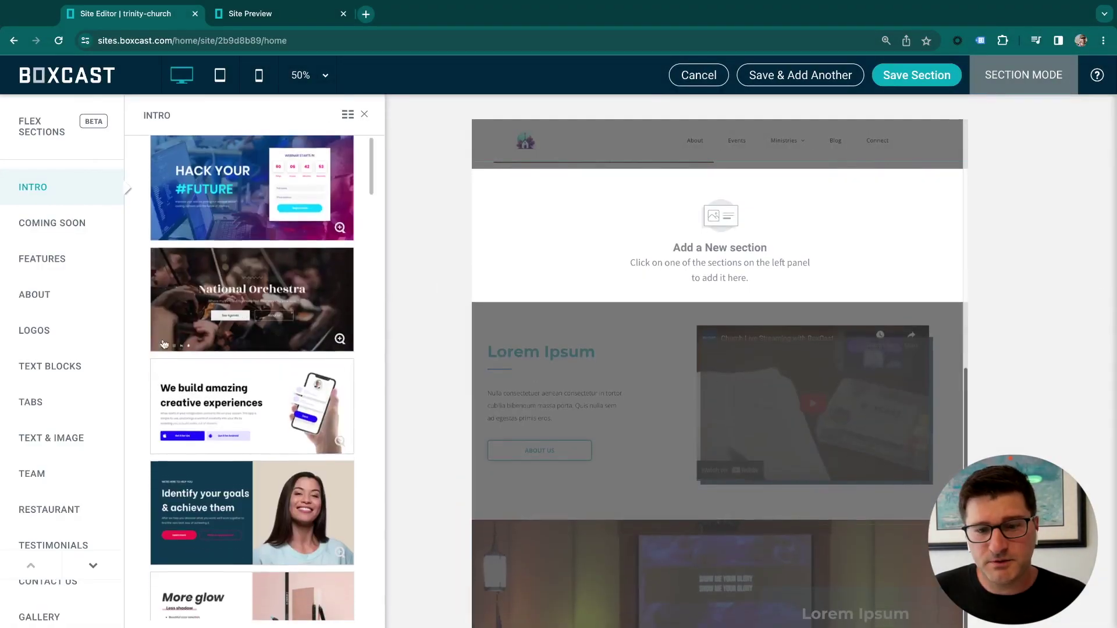
left_click(36, 308)
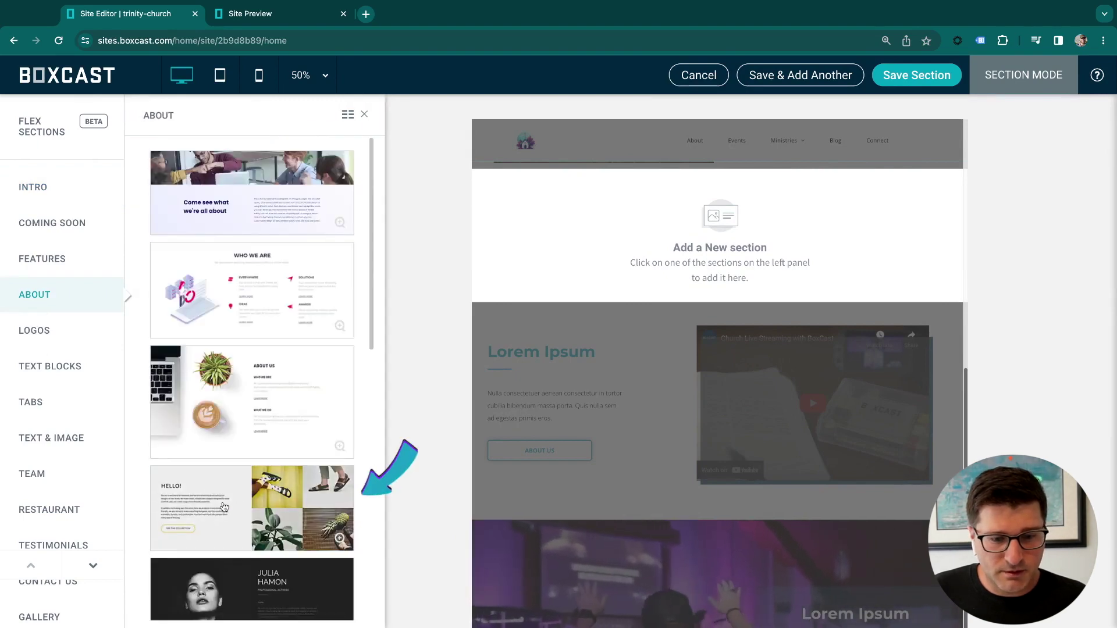
left_click(246, 507)
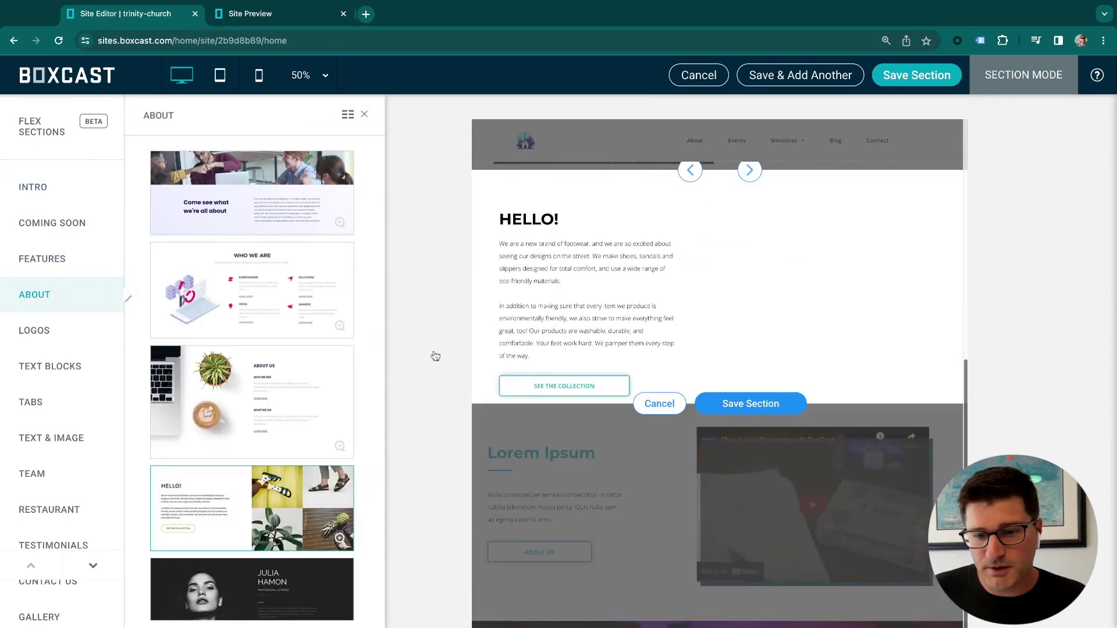
left_click(696, 401)
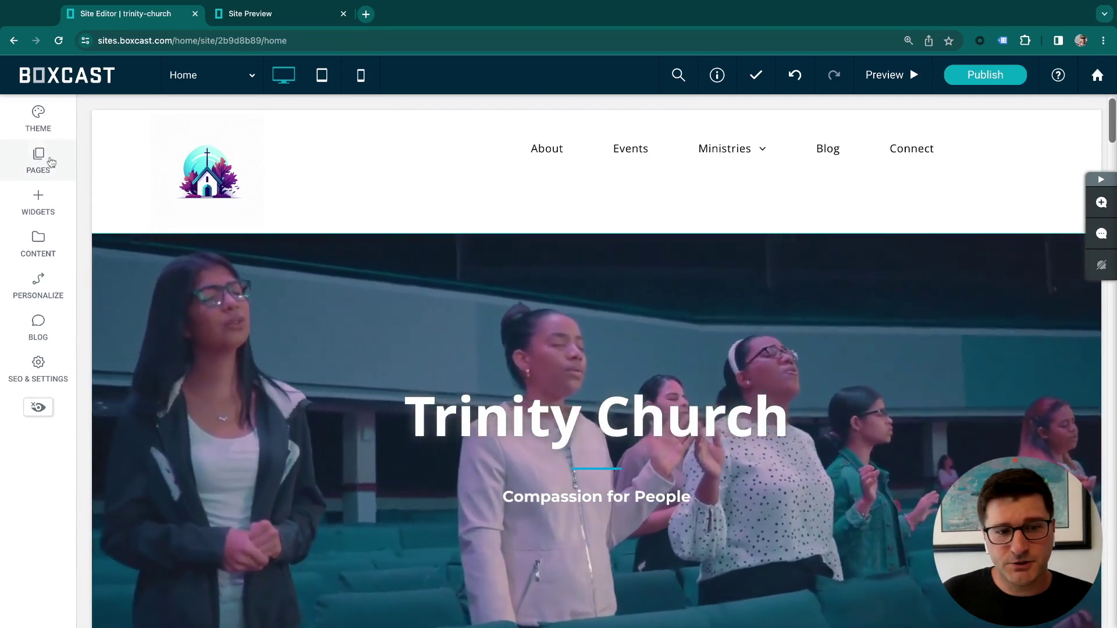
Add a new empty page named "Streaming" to the site.
left_click(39, 160)
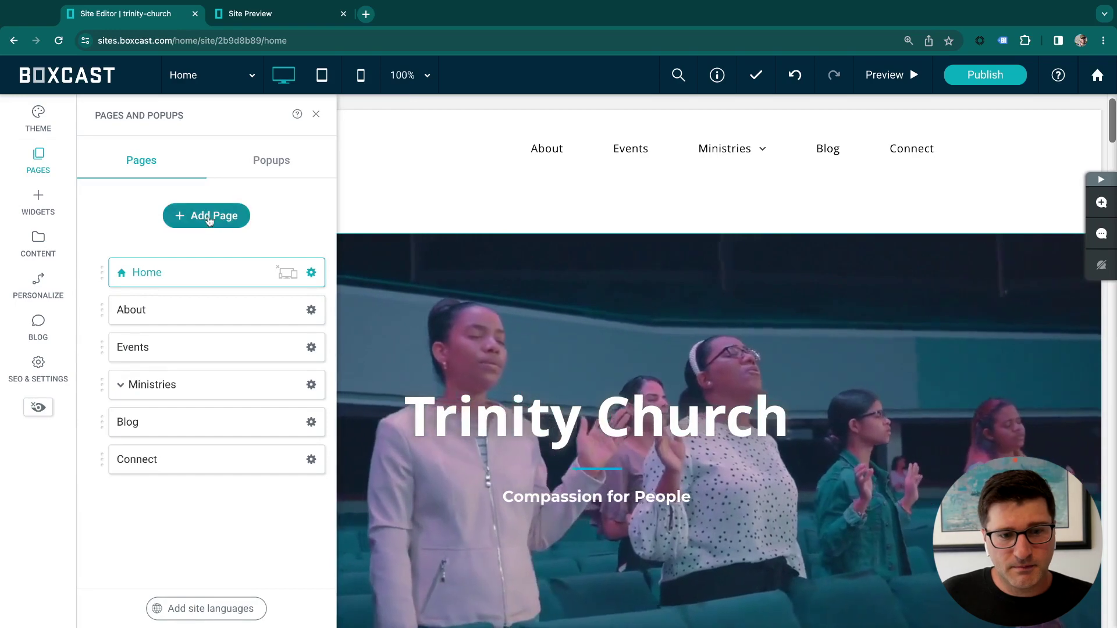
left_click(210, 217)
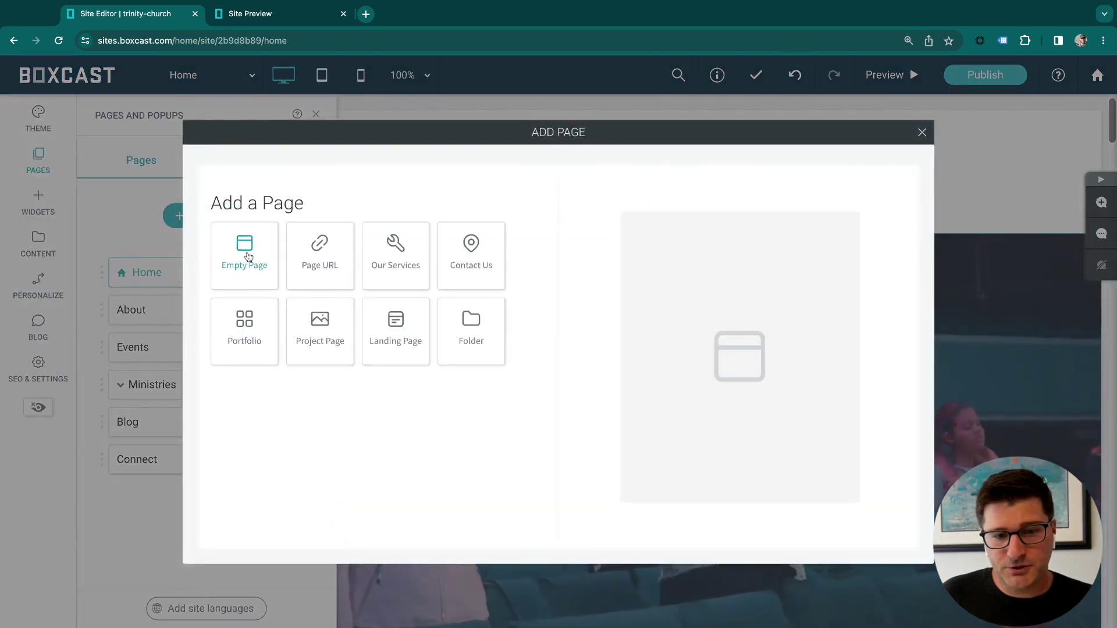
left_click(248, 257)
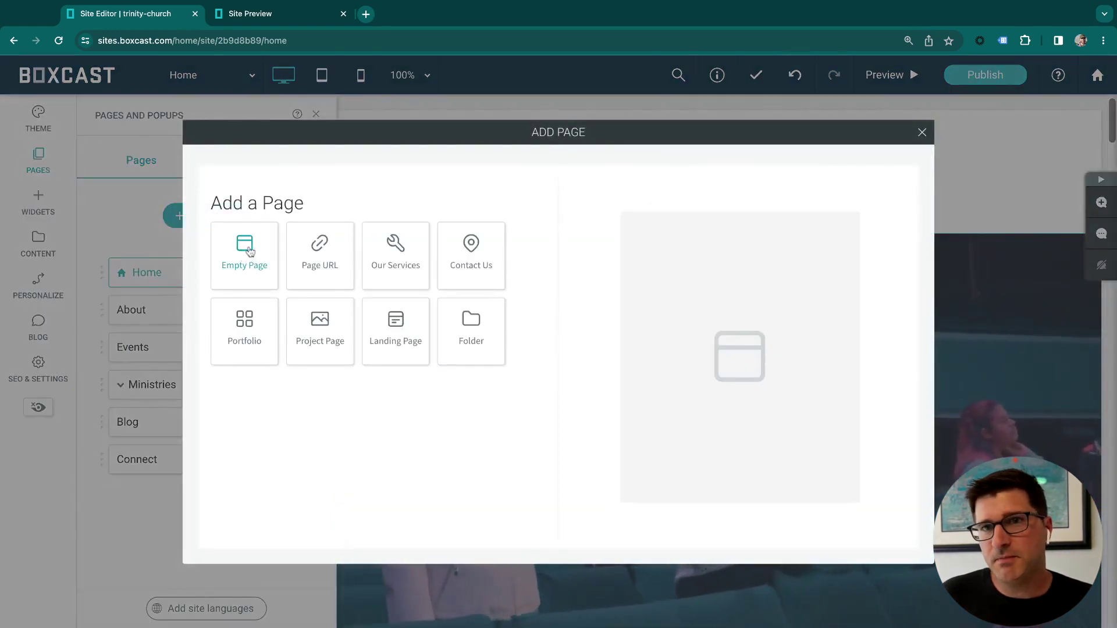
key("ctrl+a")
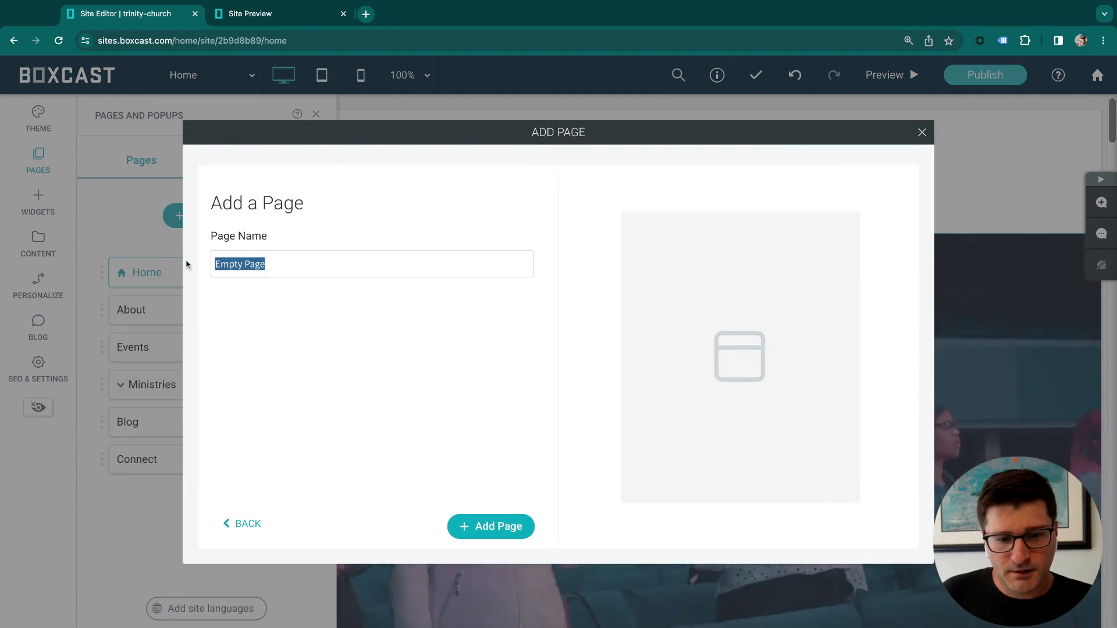
type("Streaming")
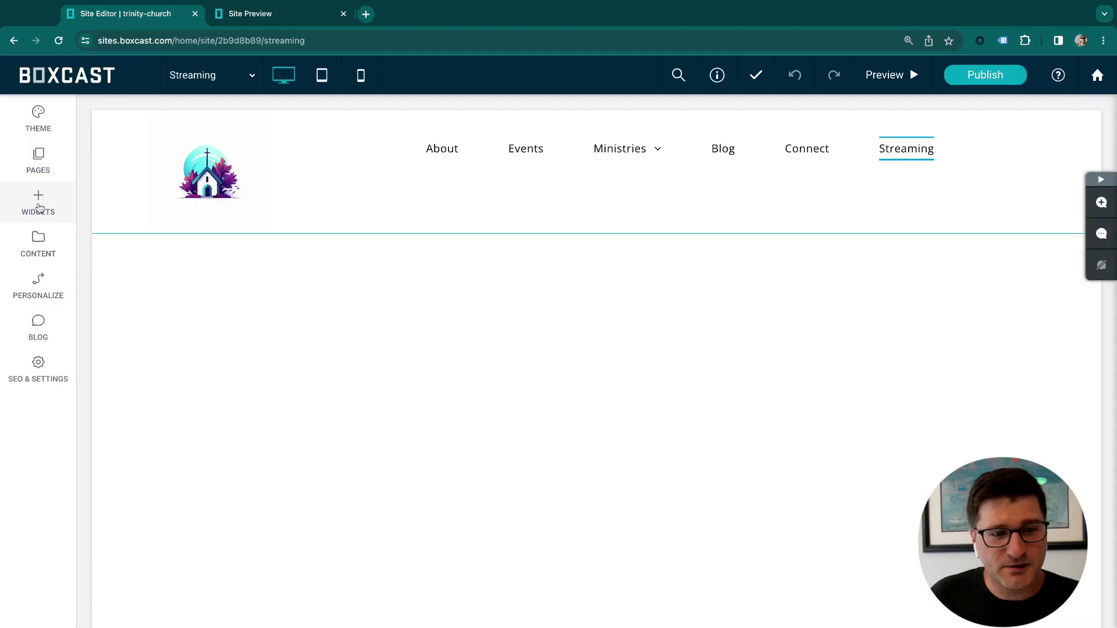
Find the BoxCast - Player widget by searching for "box" and place it on the blank Streaming page.
left_click(40, 204)
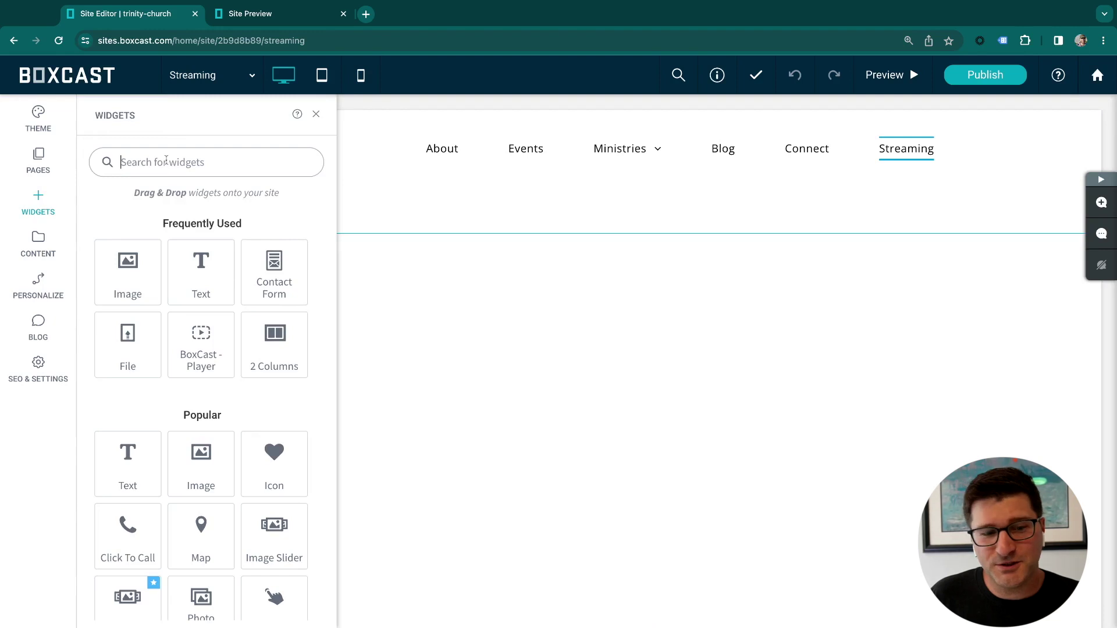
type("box")
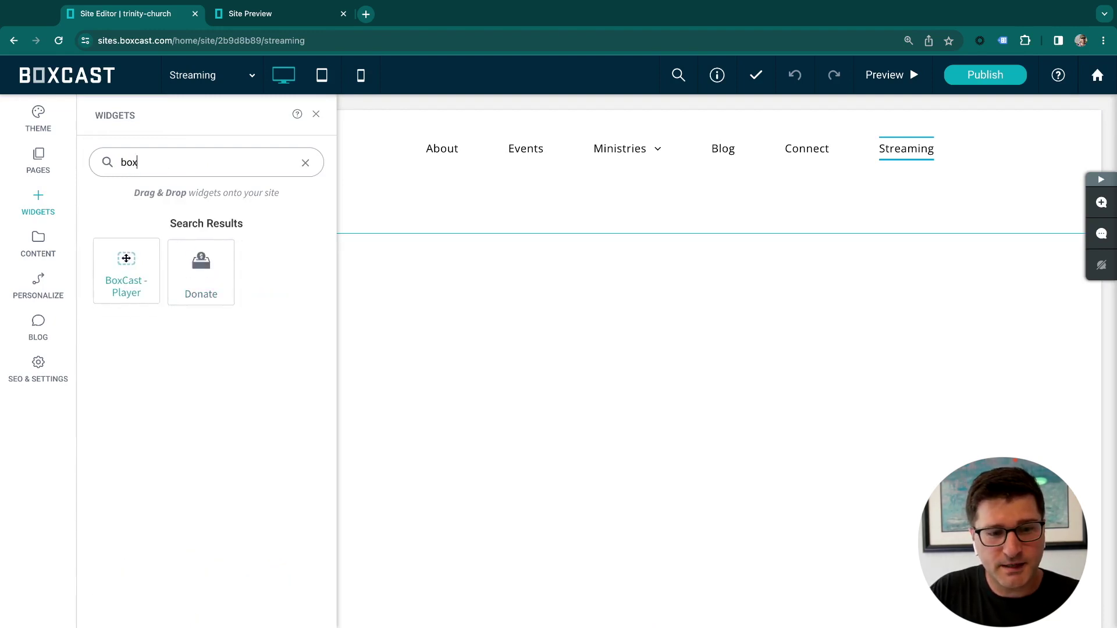
left_click_drag(127, 269, 562, 434)
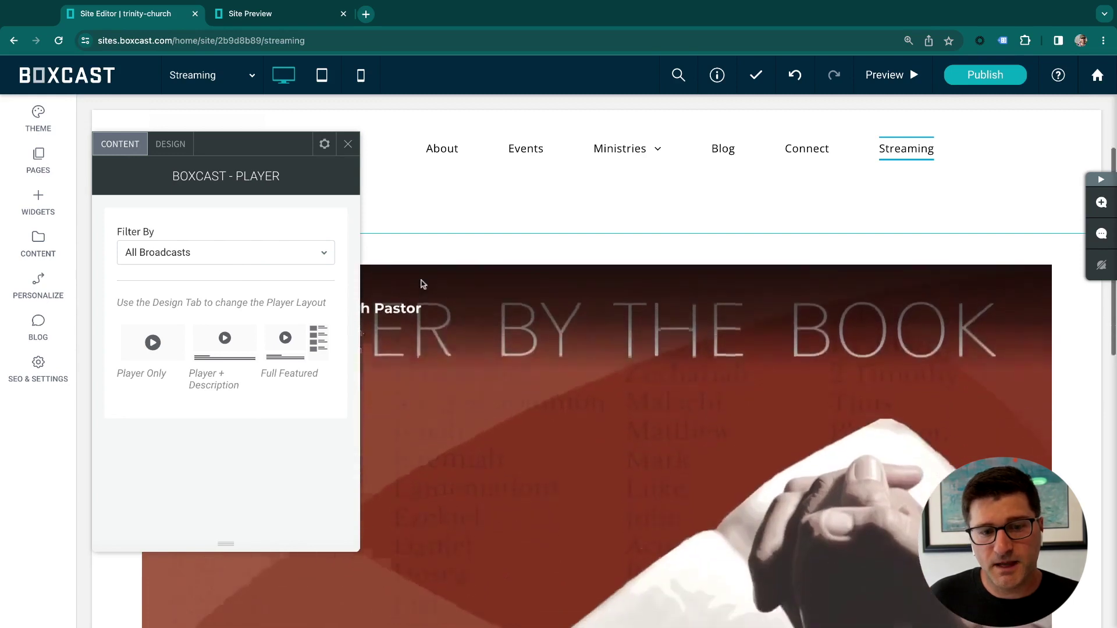
Change the BoxCast player's layout to Full Featured and close its settings.
scroll(705, 428, "down", 2)
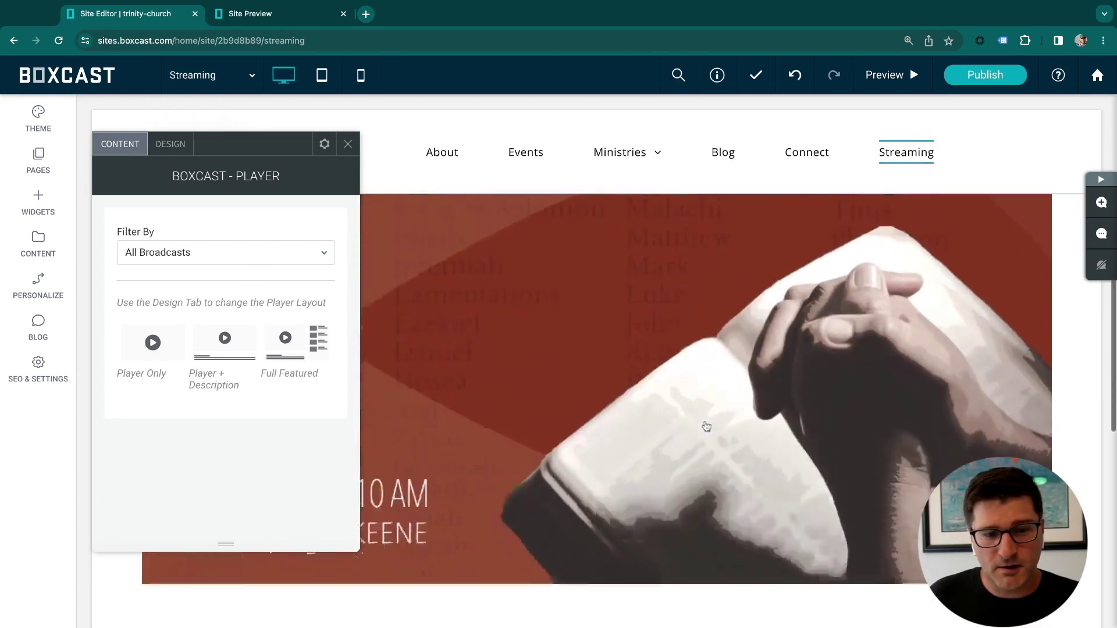
scroll(705, 424, "up", 2)
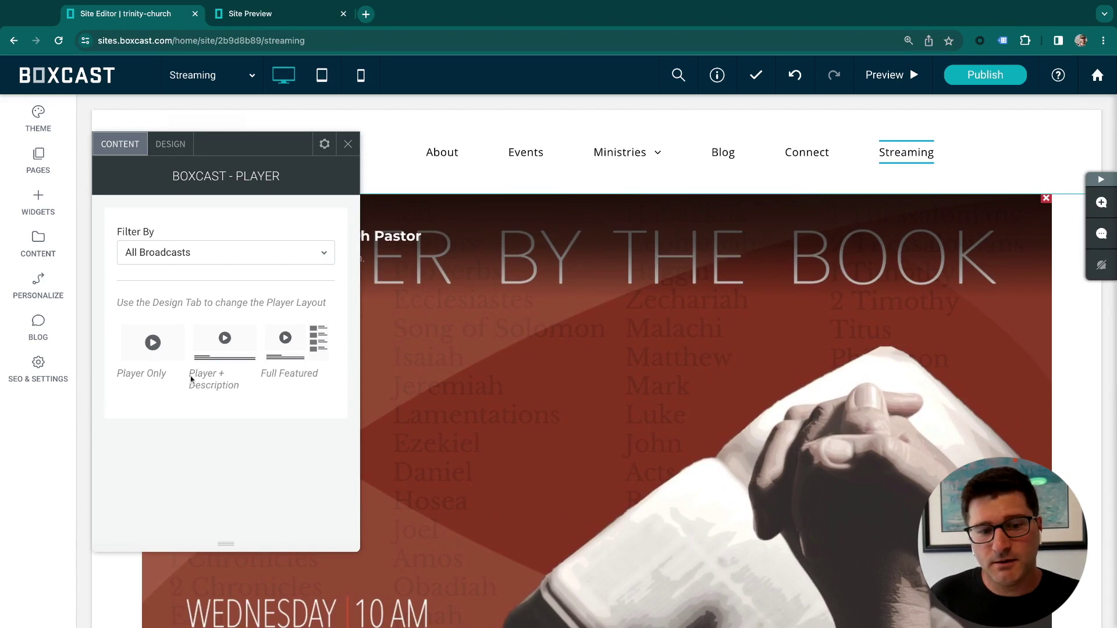
left_click(168, 145)
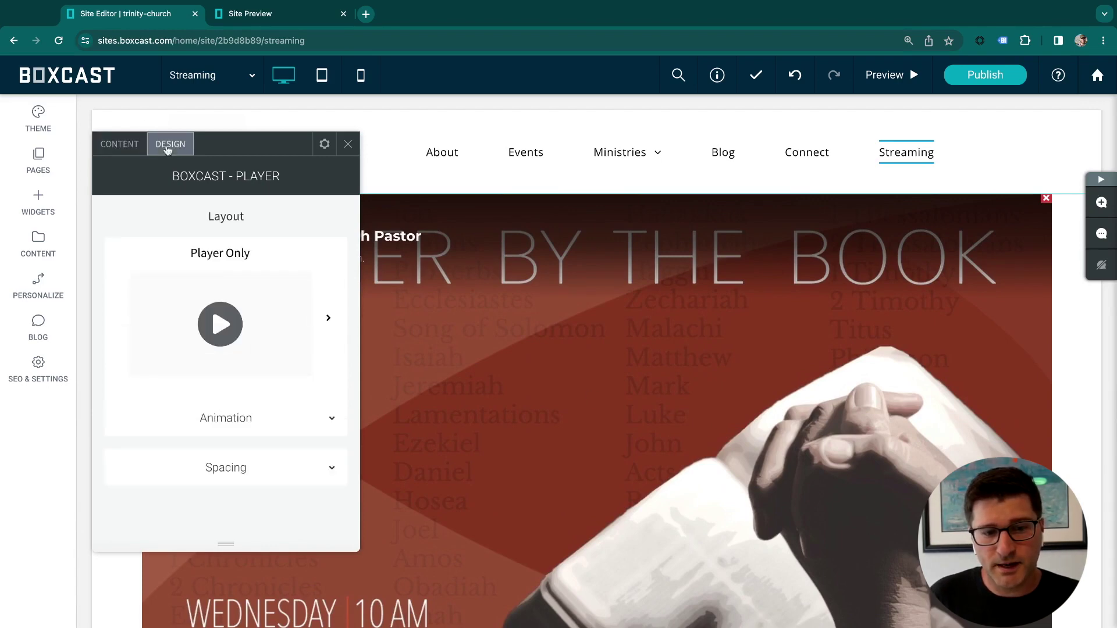
left_click(329, 319)
scroll(452, 357, "down", 3)
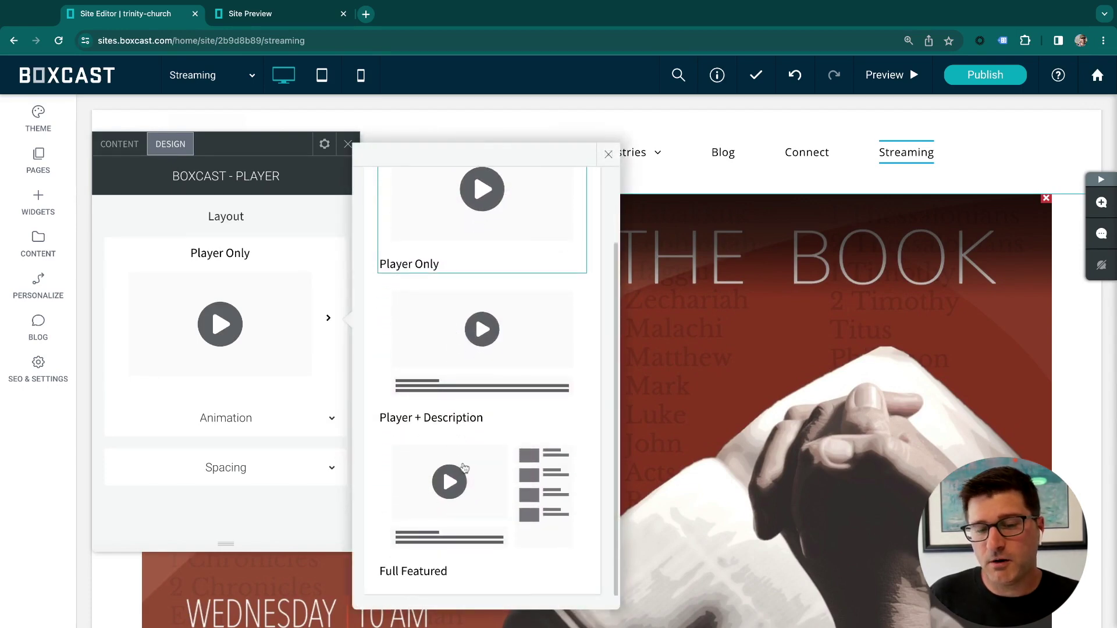
left_click(498, 479)
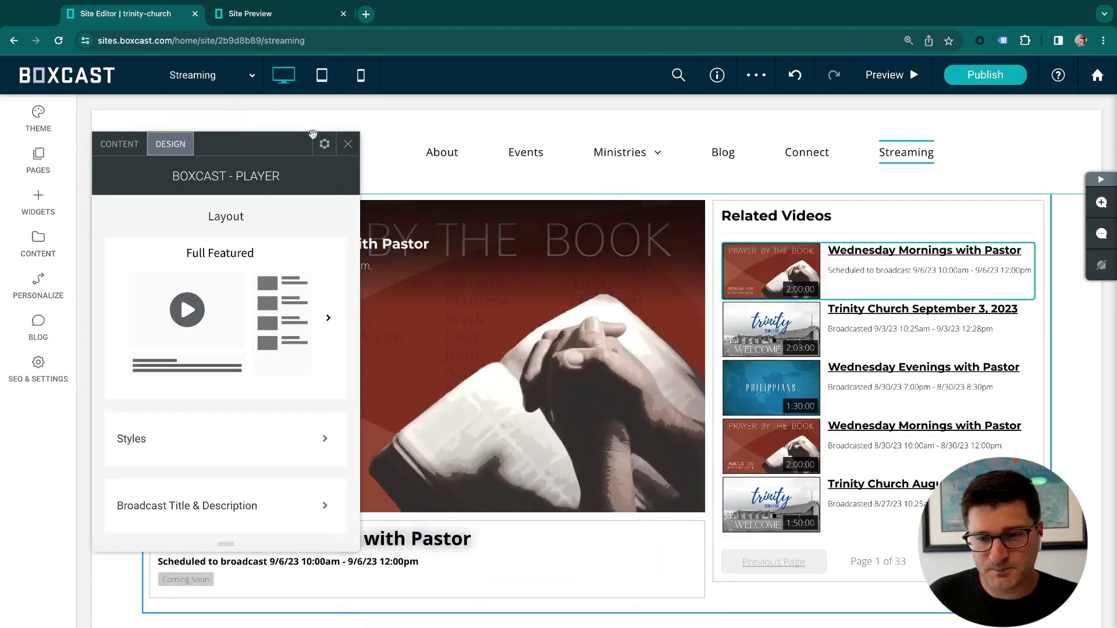
left_click(346, 144)
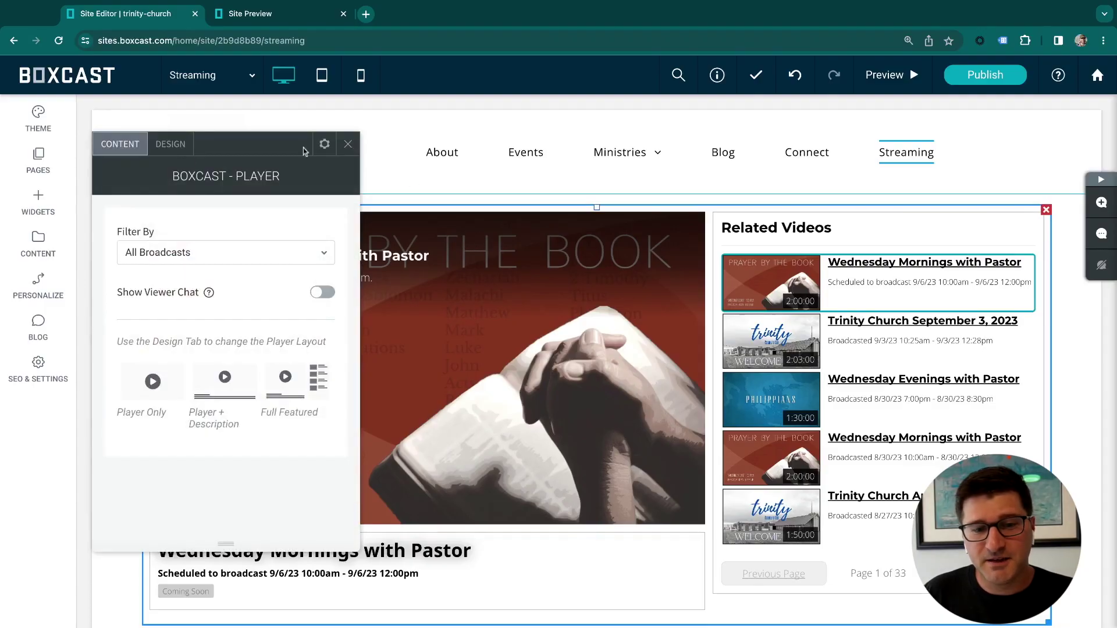
Set the BoxCast player's border to the teal theme color with a 3px thickness.
left_click(178, 145)
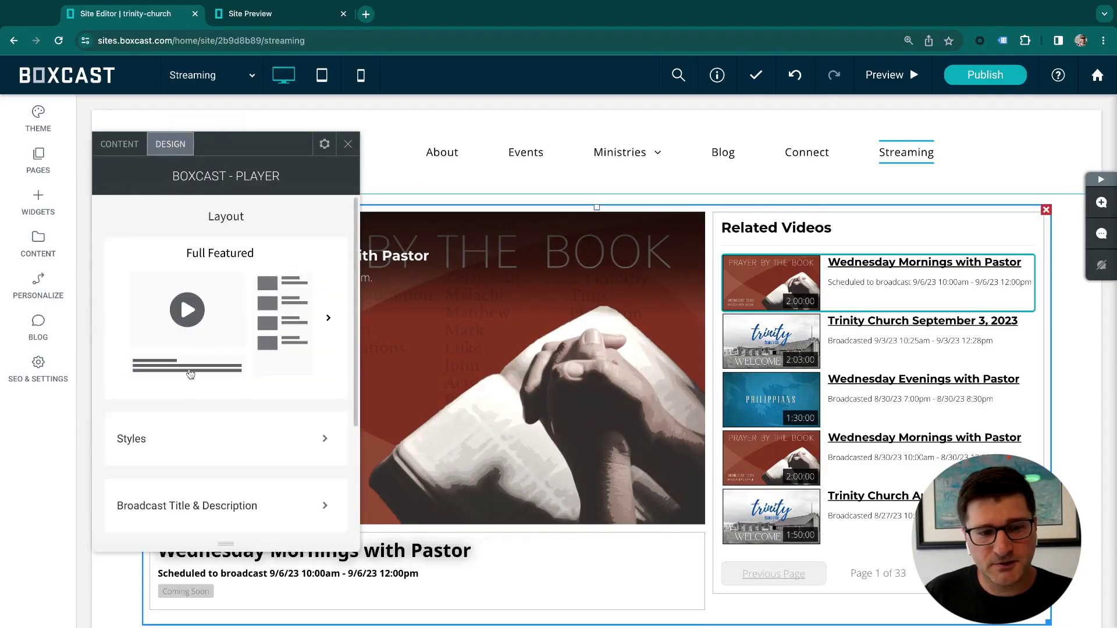
scroll(190, 373, "down", 3)
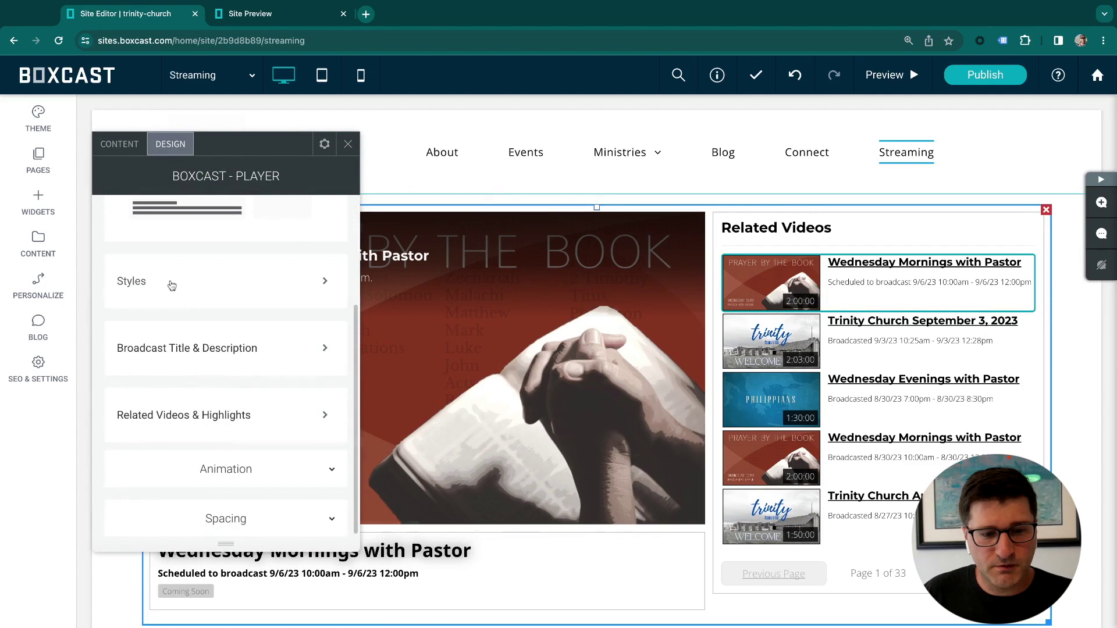
left_click(137, 283)
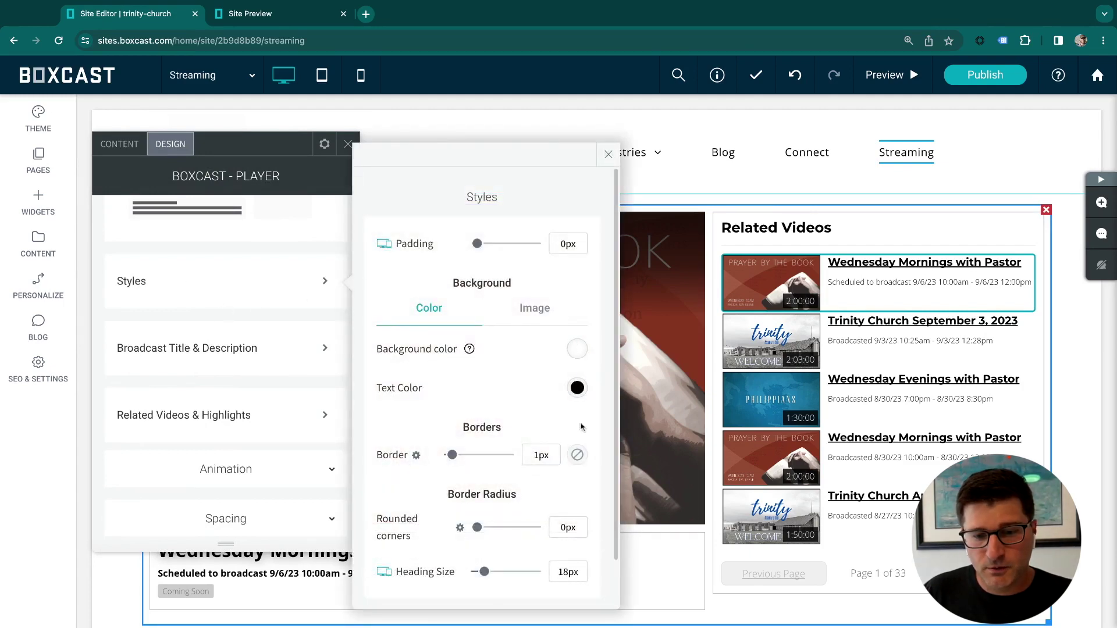
scroll(581, 427, "down", 1)
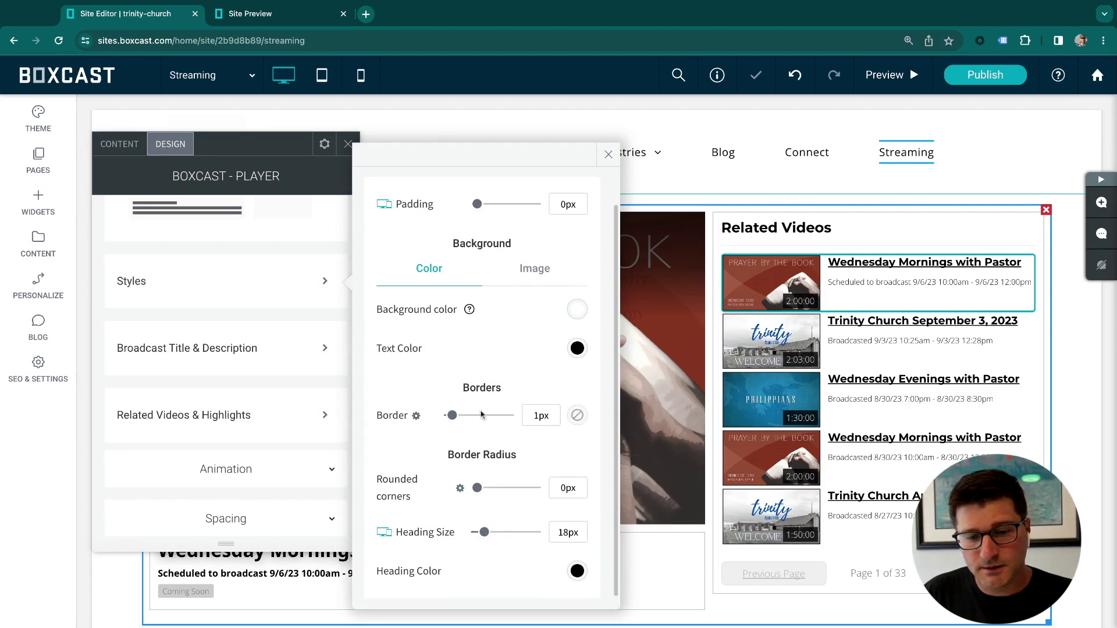
left_click(577, 416)
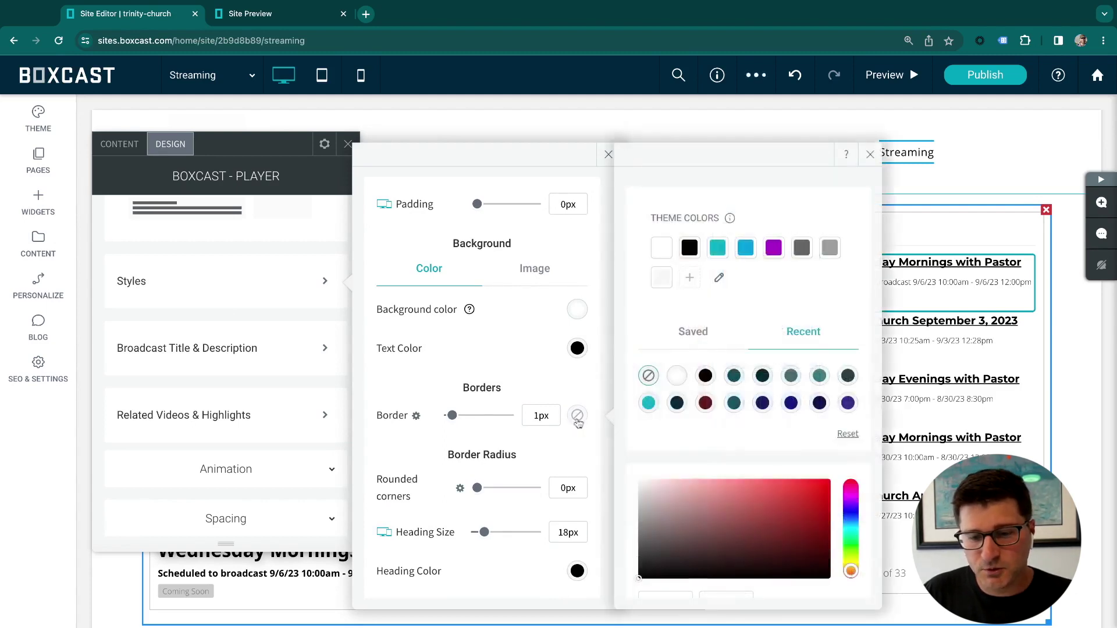
left_click(718, 249)
left_click_drag(452, 415, 456, 416)
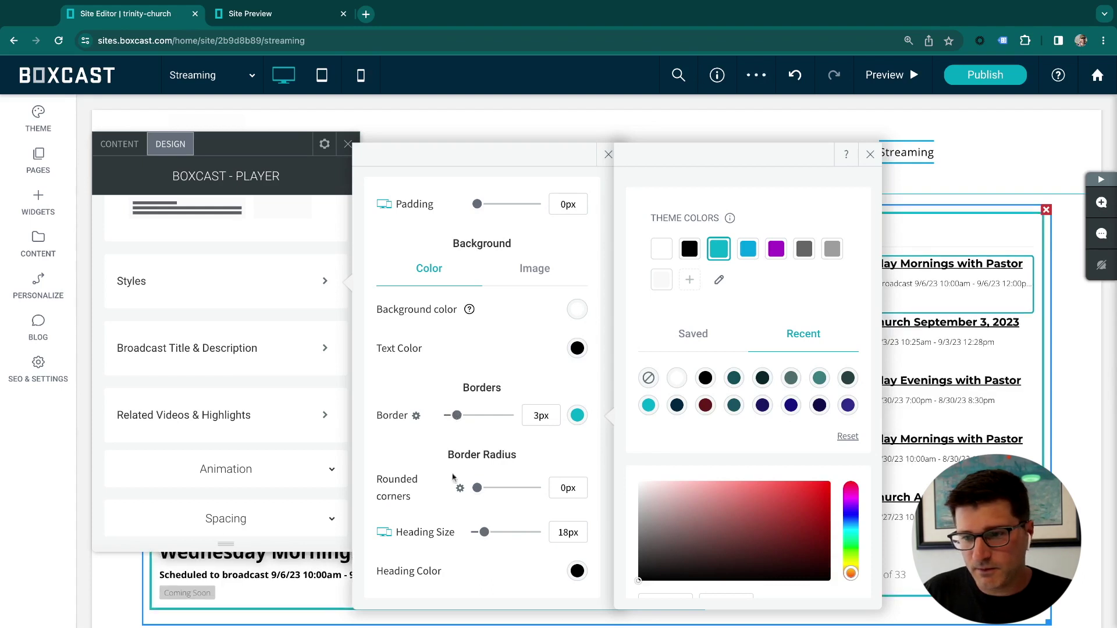
Set the player's rounded corners to 18px and heading size to 20px, and close its design settings.
left_click_drag(477, 490, 519, 489)
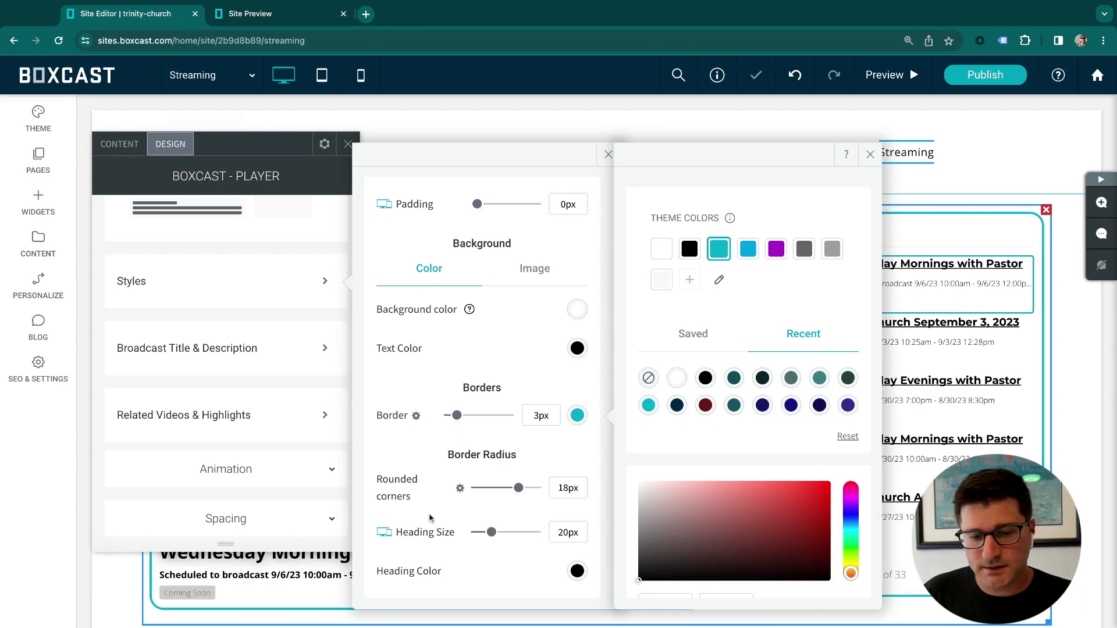
left_click(870, 154)
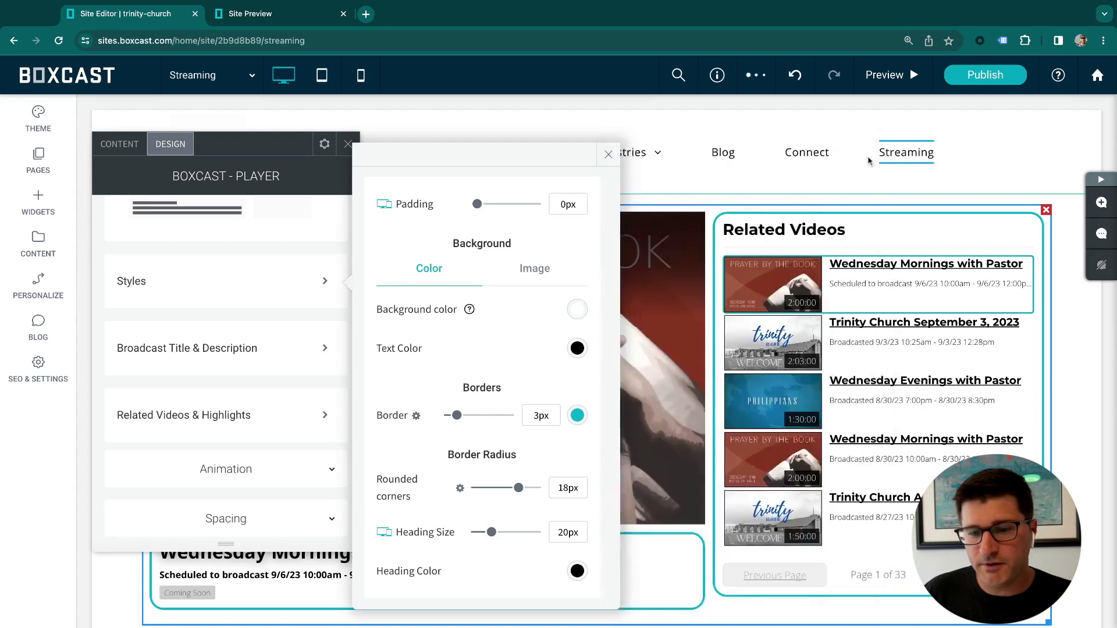
left_click(607, 155)
left_click(348, 145)
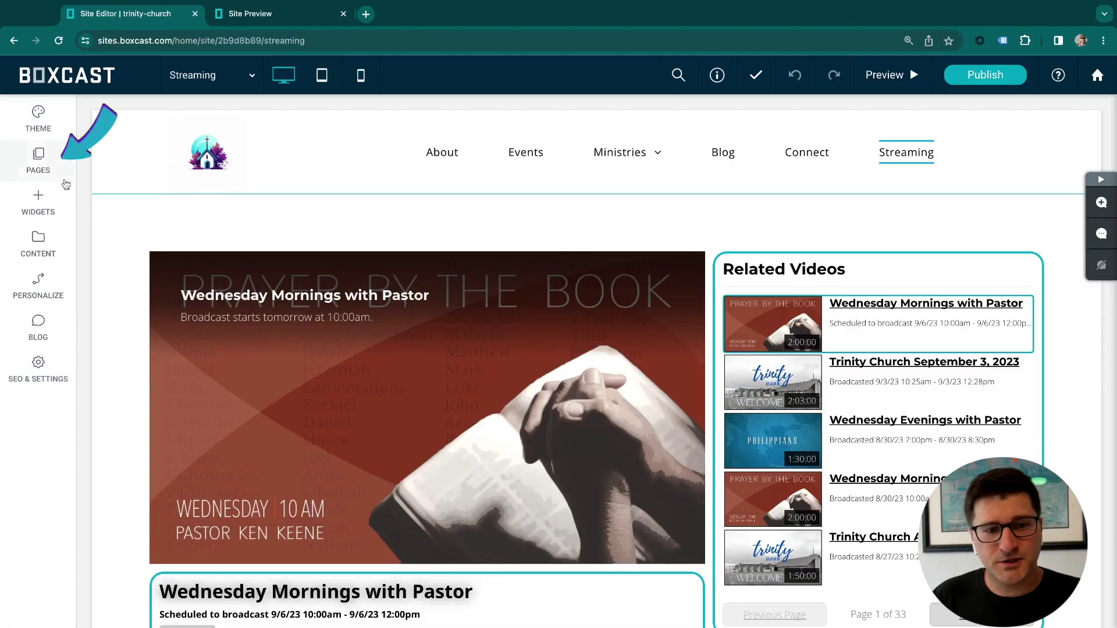
Open the Events page for editing and close the page list.
left_click(50, 166)
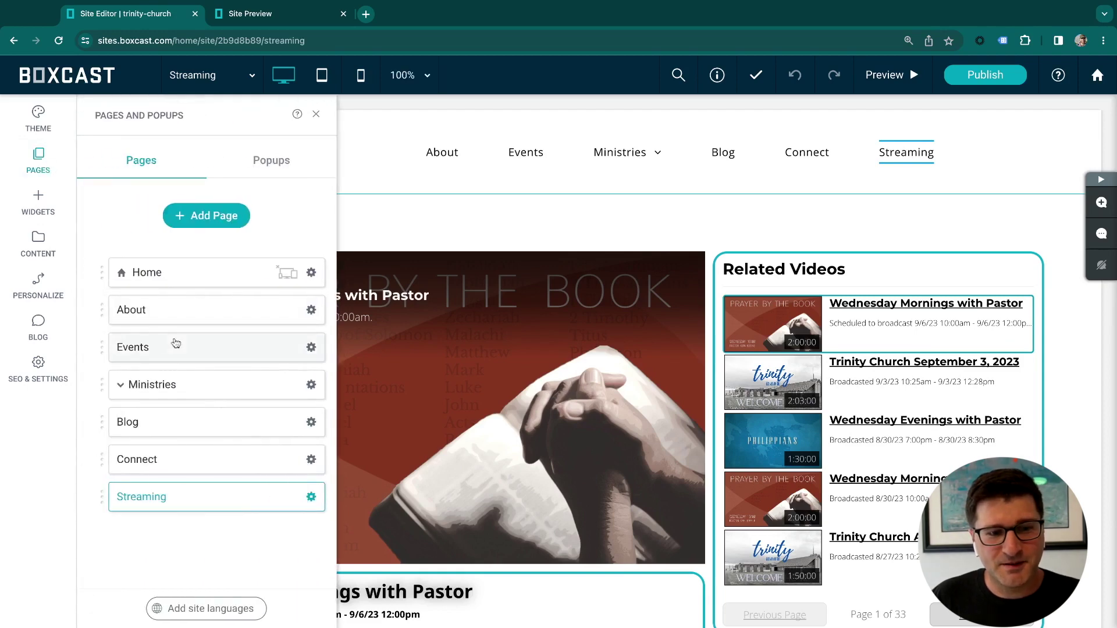
left_click(165, 347)
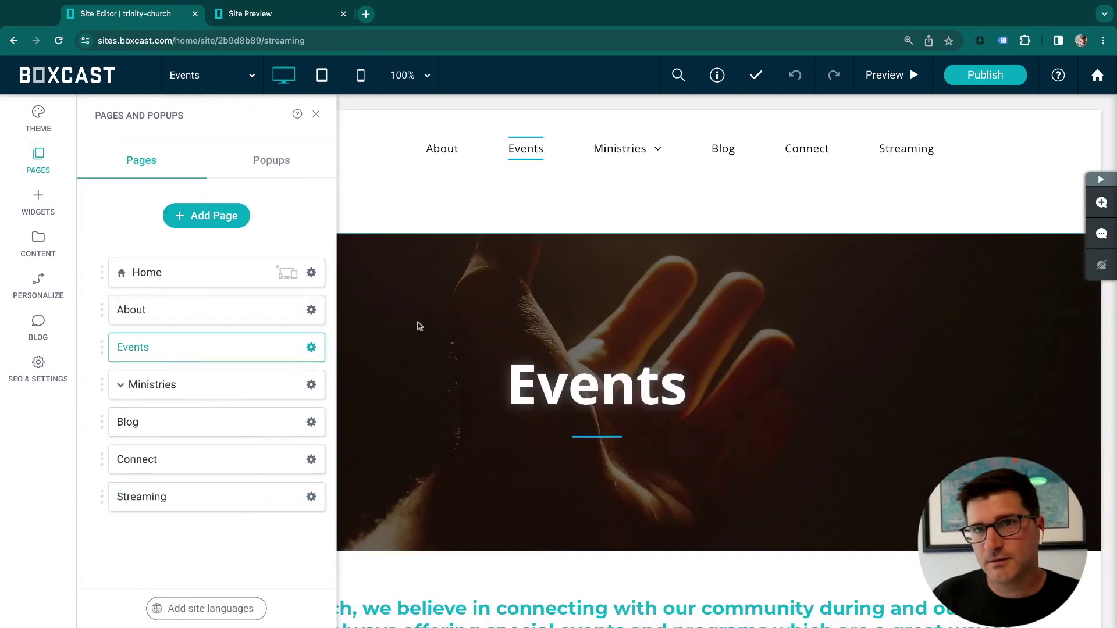
scroll(533, 328, "down", 6)
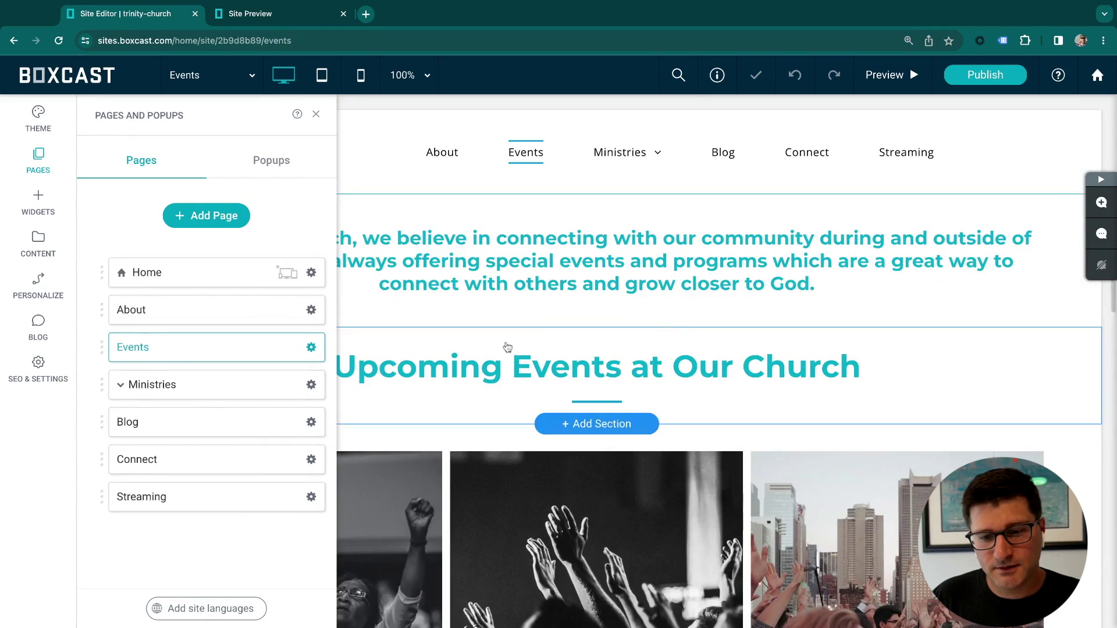
left_click(316, 114)
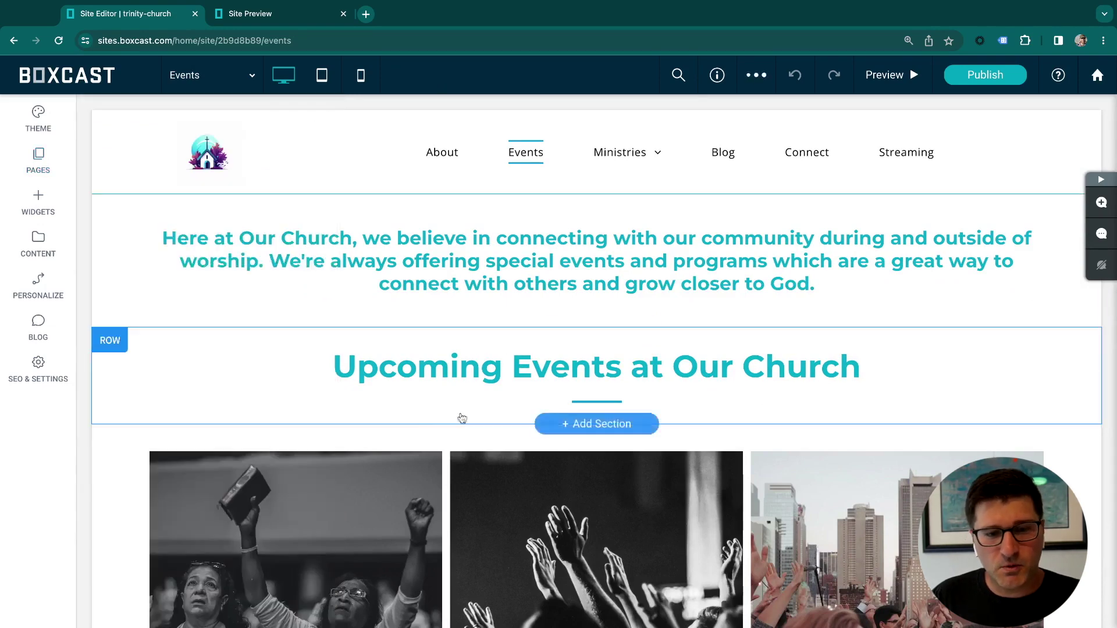
Find the 3 Columns widget by searching for "layout" and place it above the "Upcoming Events at Our Church" heading.
scroll(450, 388, "down", 1)
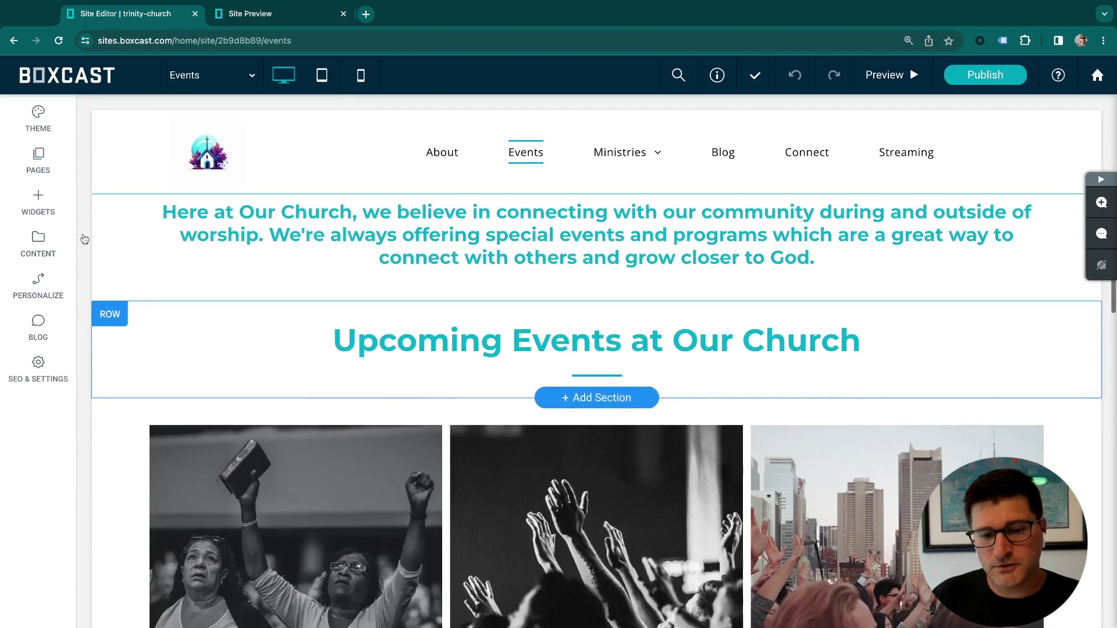
left_click(45, 217)
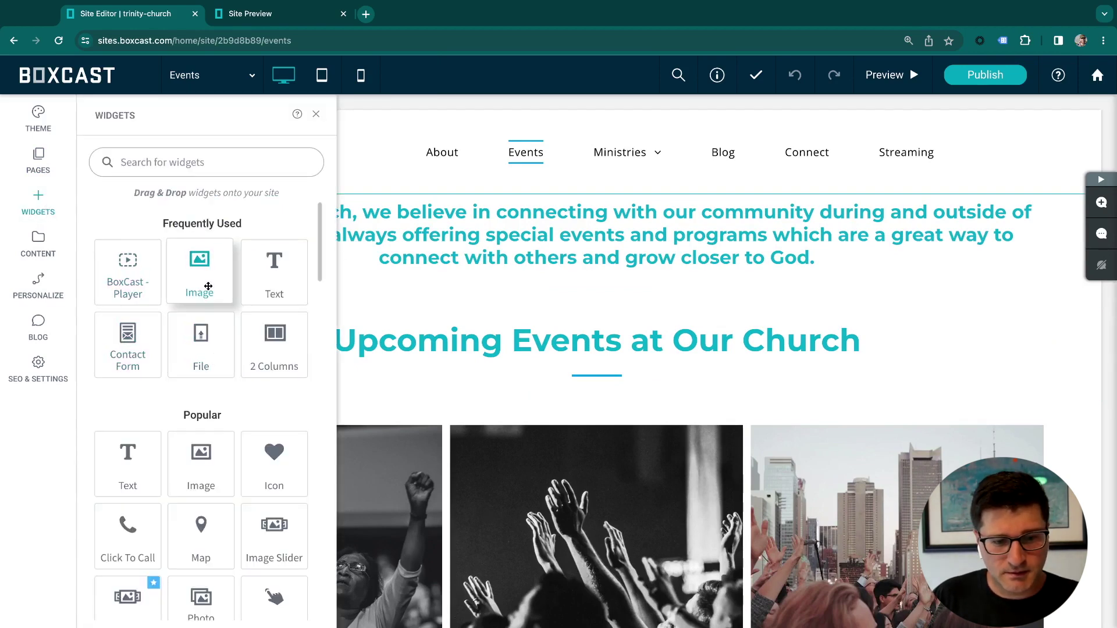
type("layout")
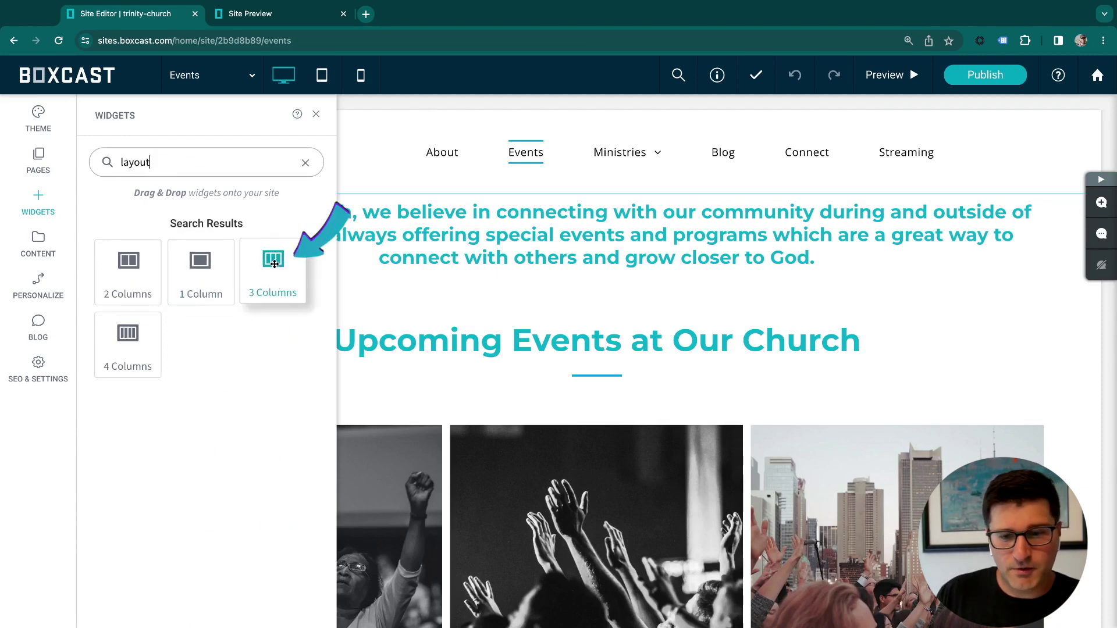
left_click_drag(275, 264, 269, 264)
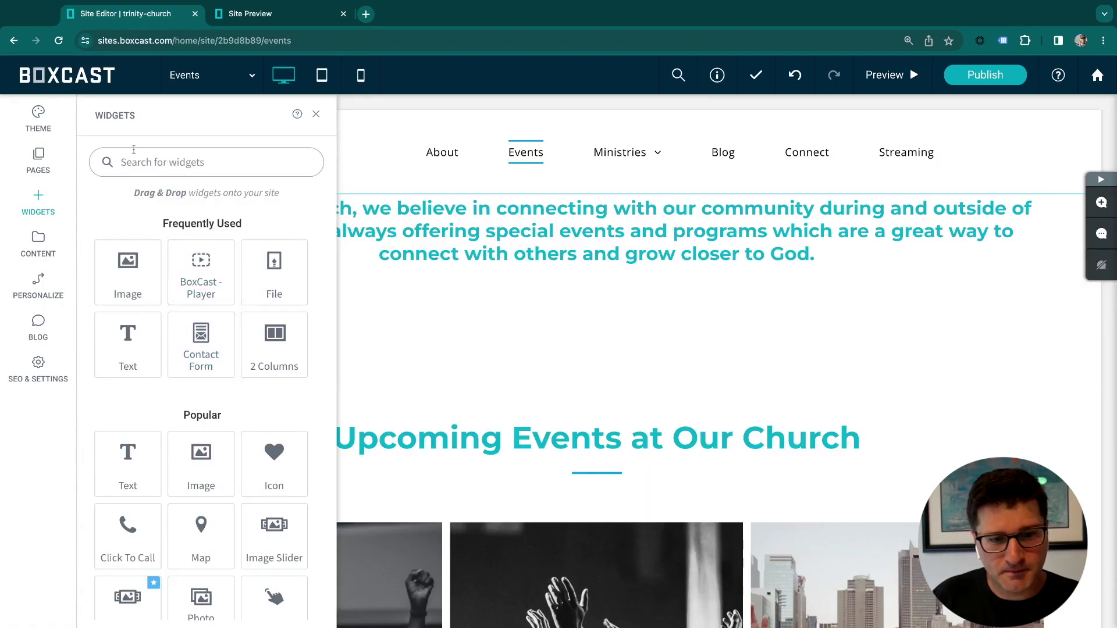
Search the widgets for "image", place an Image widget in the middle column and fill it with event.png.
left_click(134, 149)
type("image")
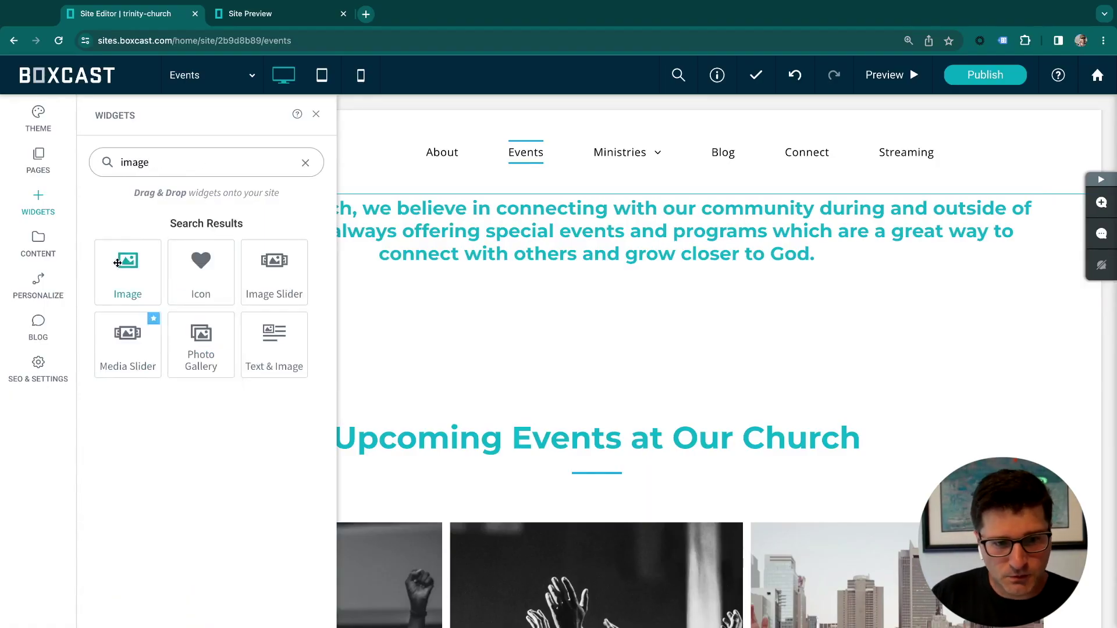
left_click_drag(125, 257, 121, 264)
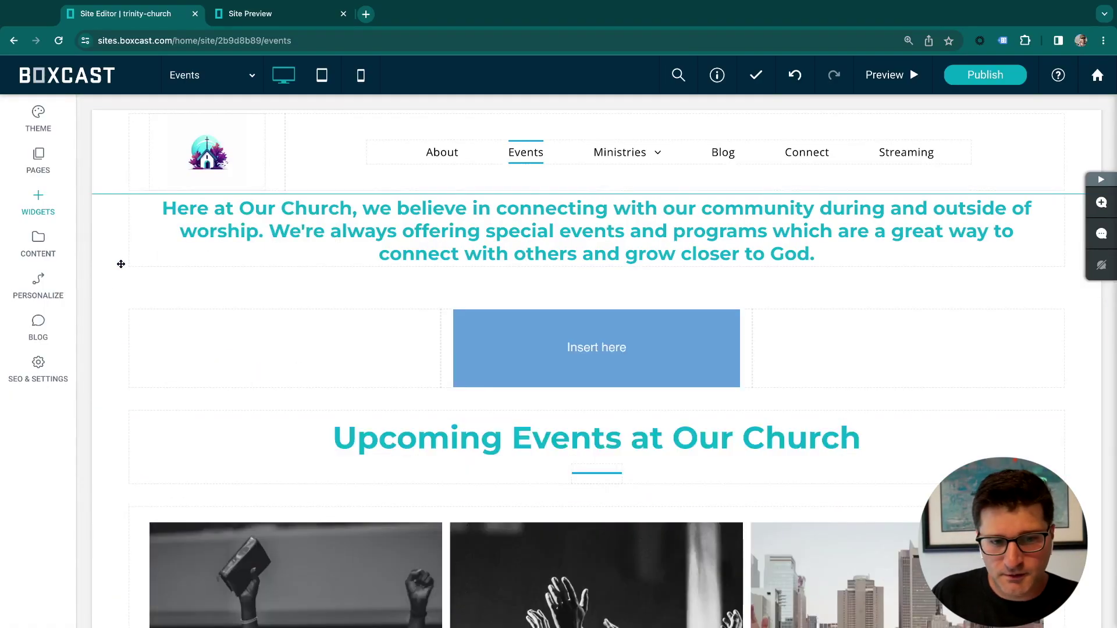
left_click_drag(596, 347, 596, 348)
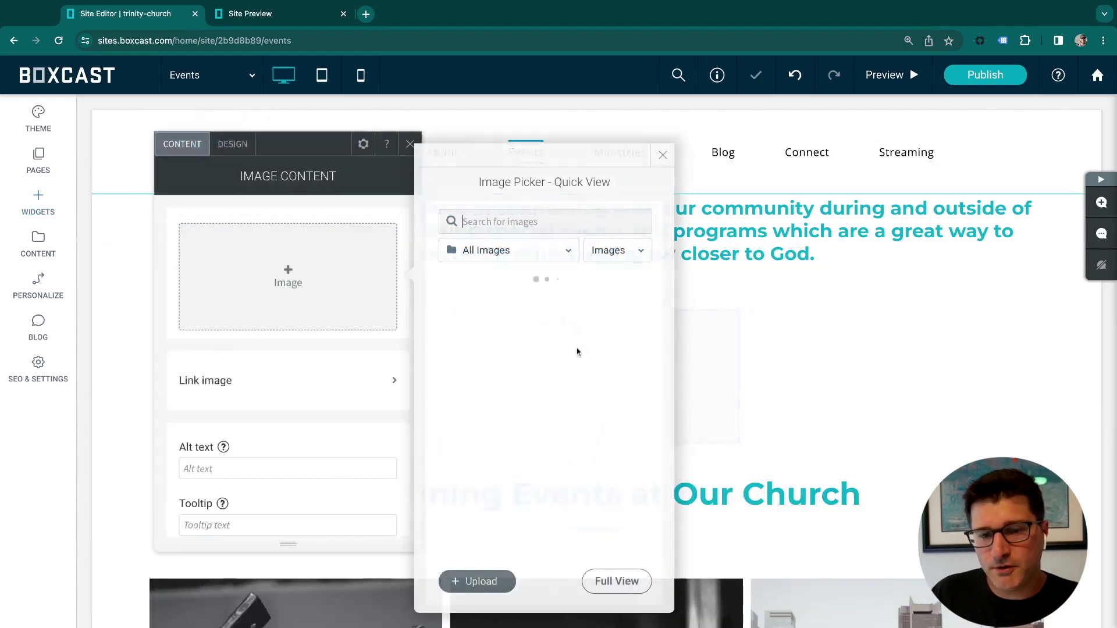
left_click(493, 330)
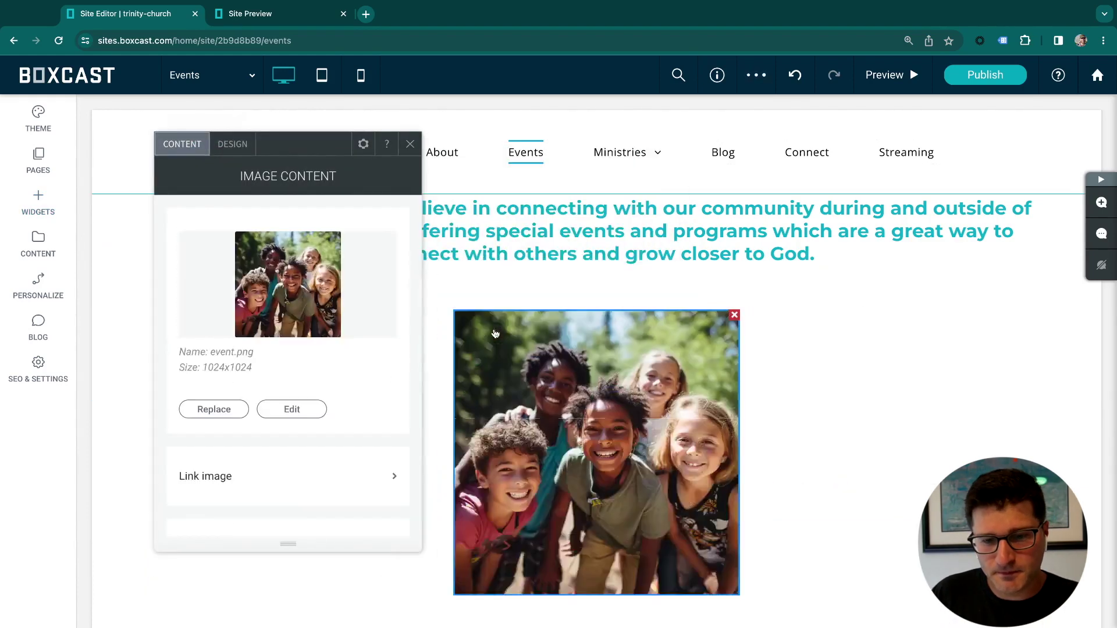
scroll(499, 328, "down", 1)
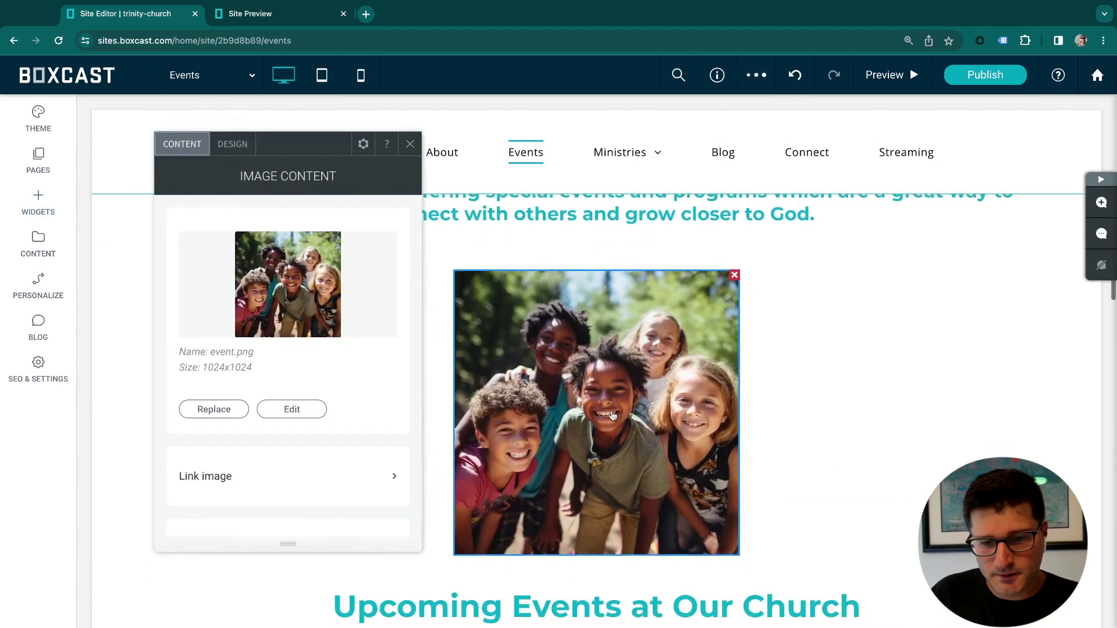
left_click(410, 144)
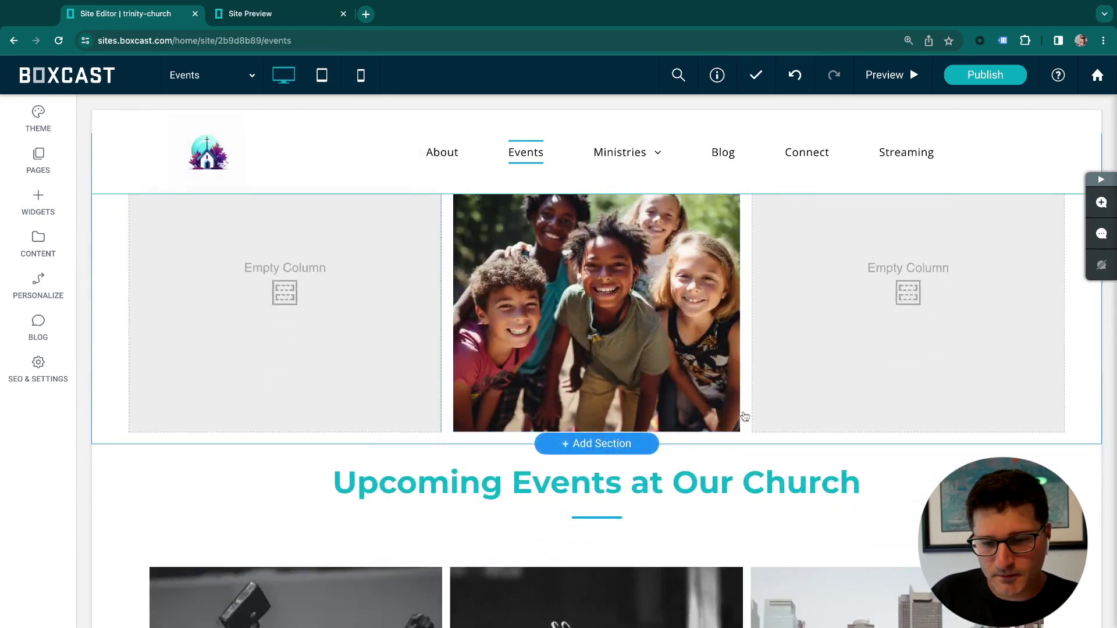
left_click(734, 431)
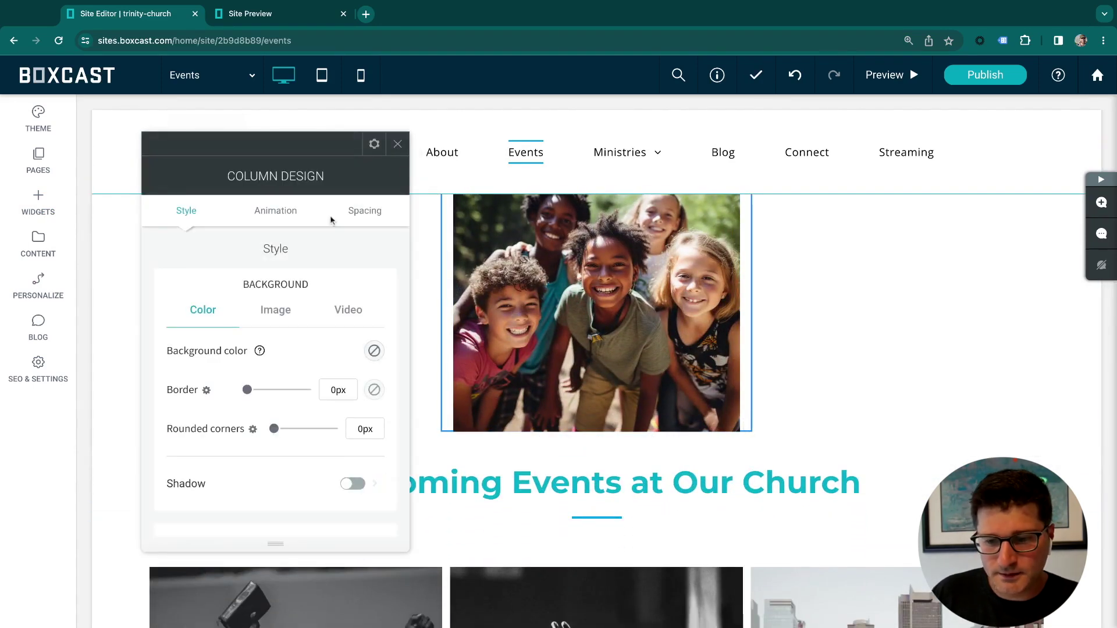
Add a Text widget below the children's photo with the text "Download Summer Camp Form Here".
left_click(38, 202)
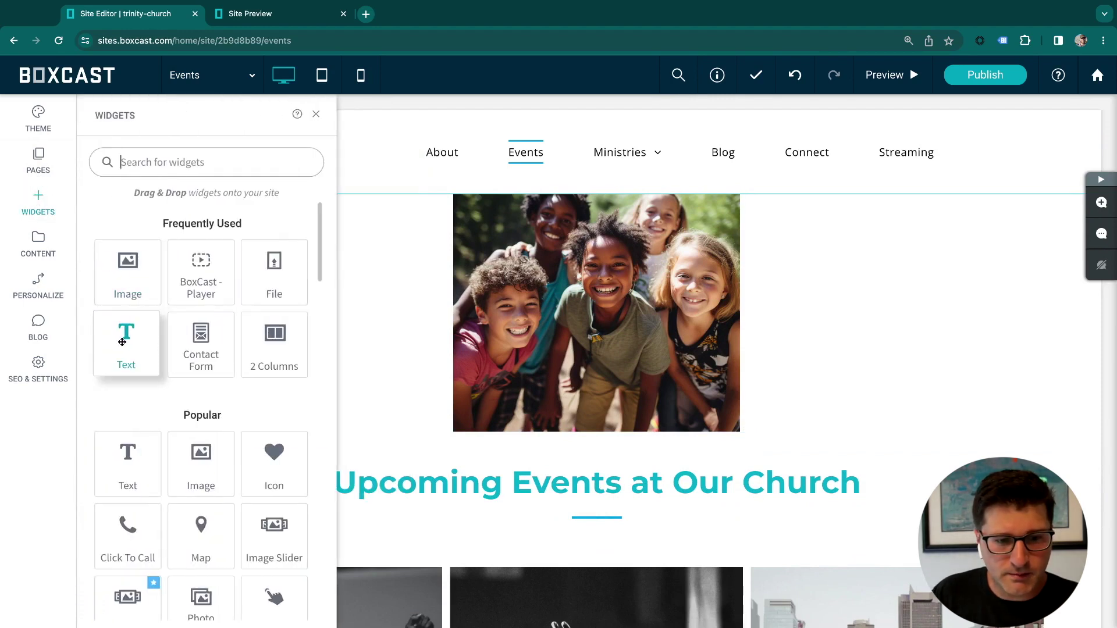
left_click_drag(123, 342, 601, 459)
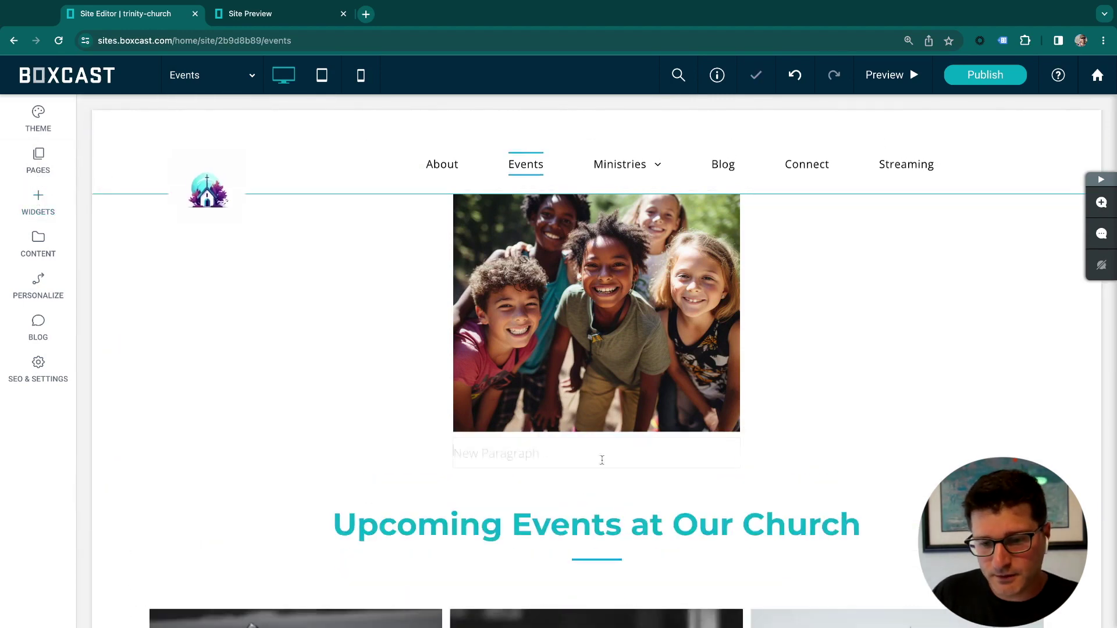
type("Download Summer Camp Form Here")
key("ctrl+a")
type("Download Summer Camp Form Here")
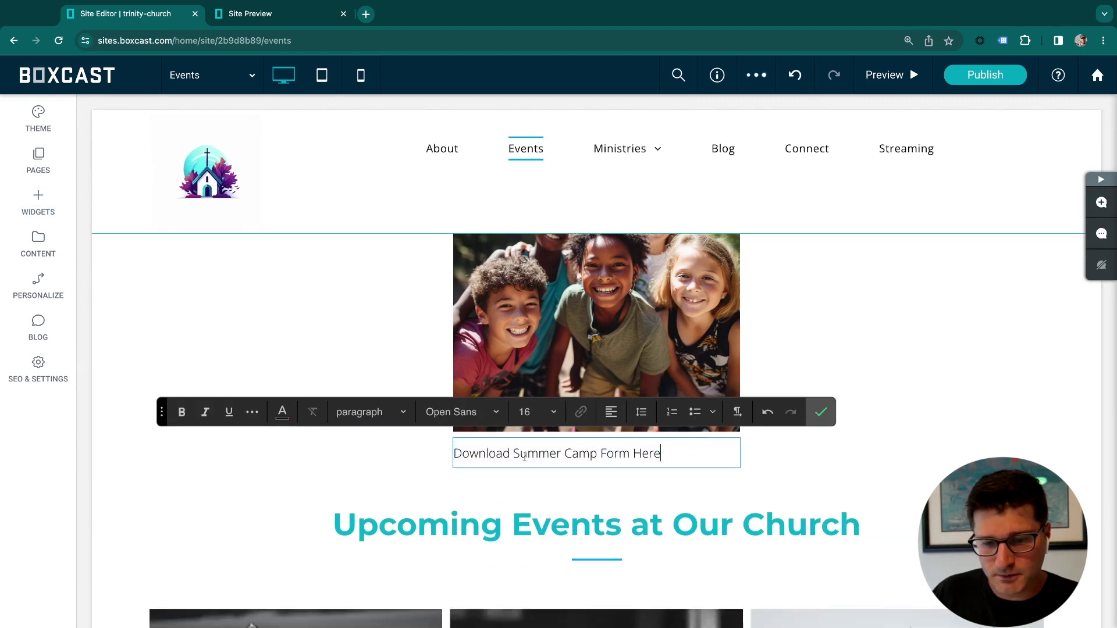
Center the "Download Summer Camp Form Here" text, make it bold and set its font size to 18.
triple_click(677, 455)
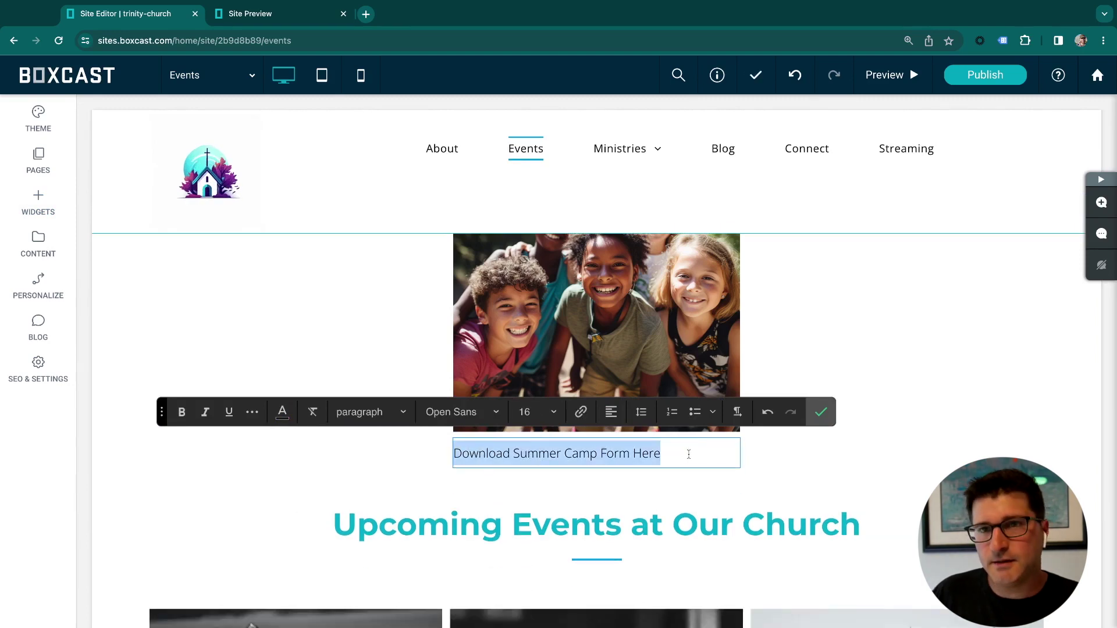
left_click(611, 414)
left_click(617, 464)
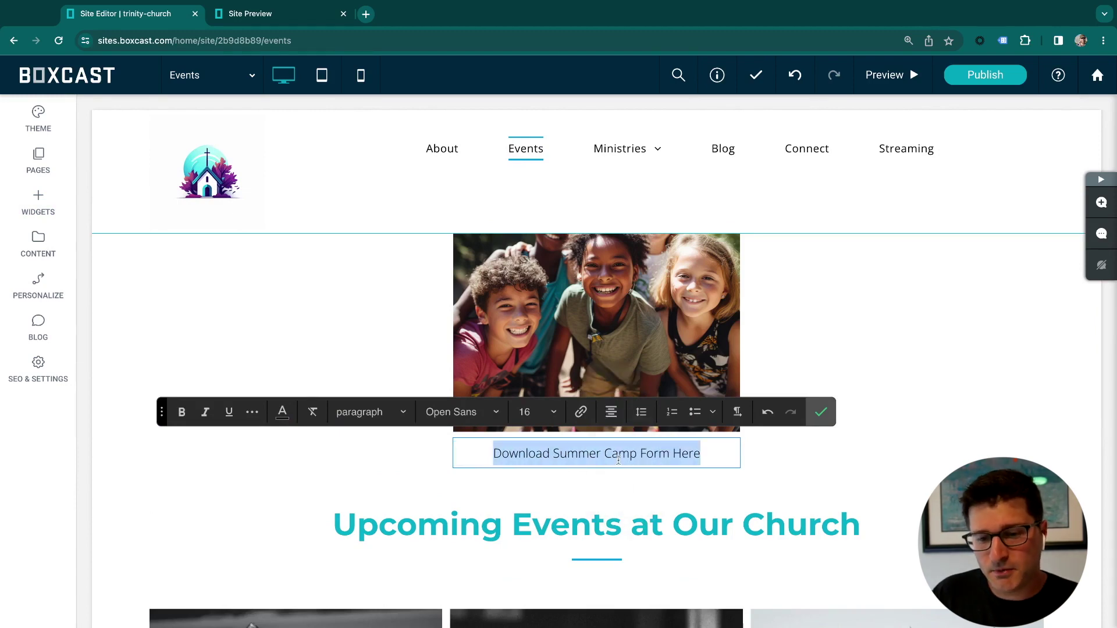
key("ctrl+b")
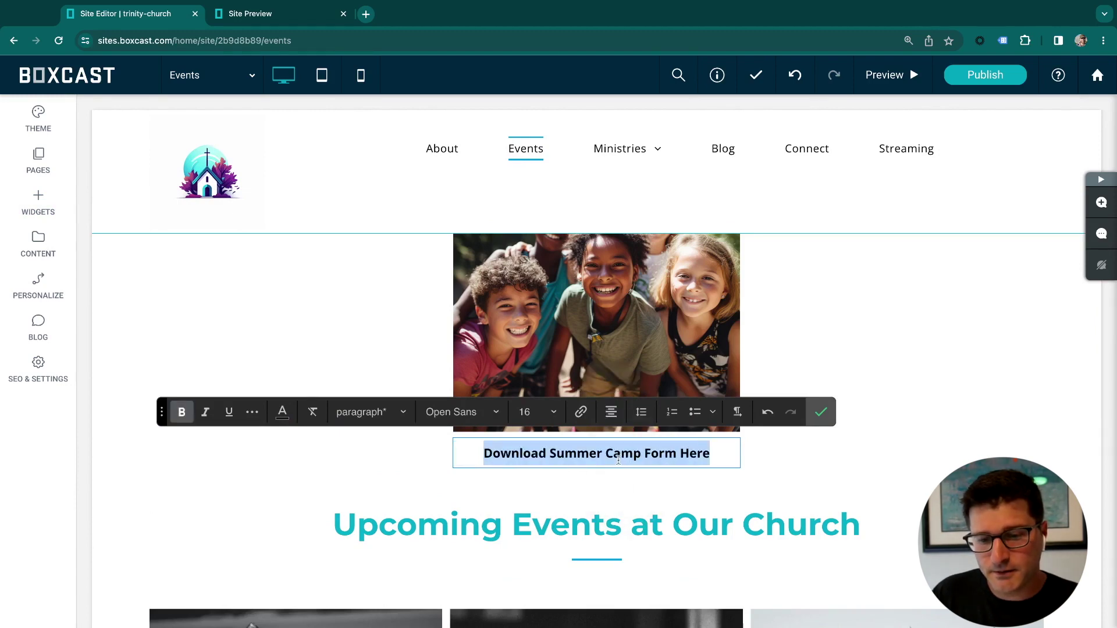
left_click(554, 413)
left_click(536, 599)
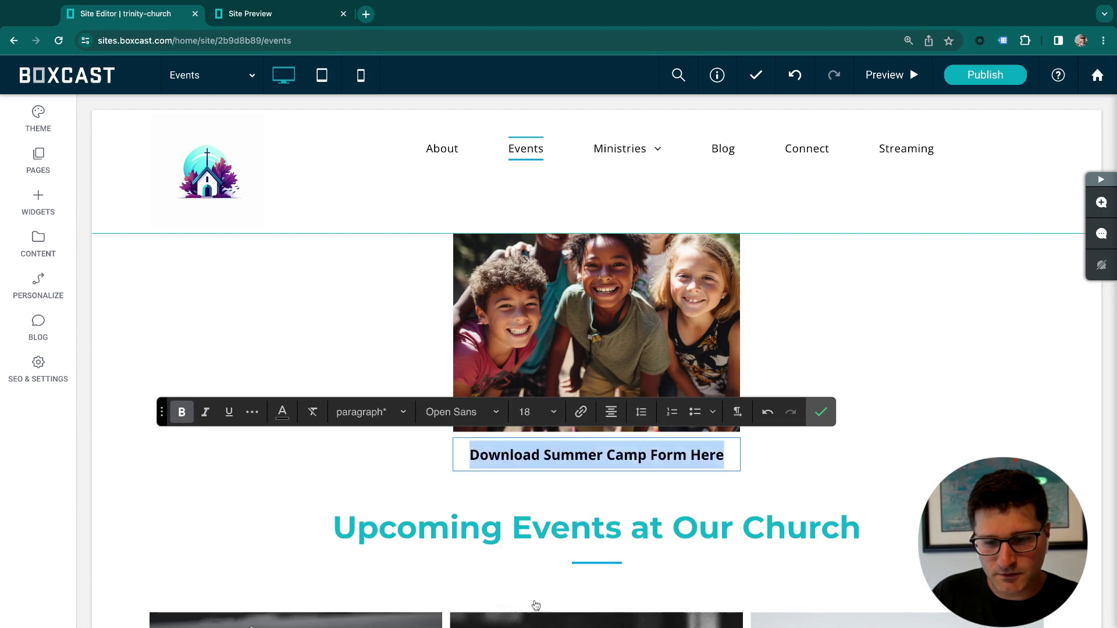
left_click(728, 461)
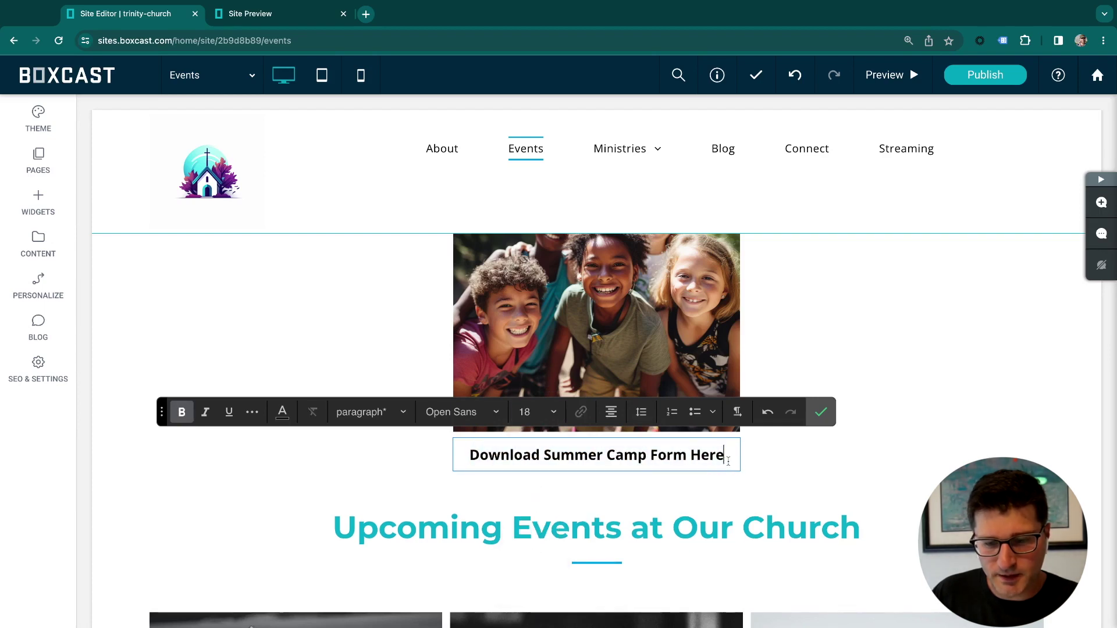
Place a File widget in the middle column below the "Download Summer Camp Form Here" text.
left_click(38, 200)
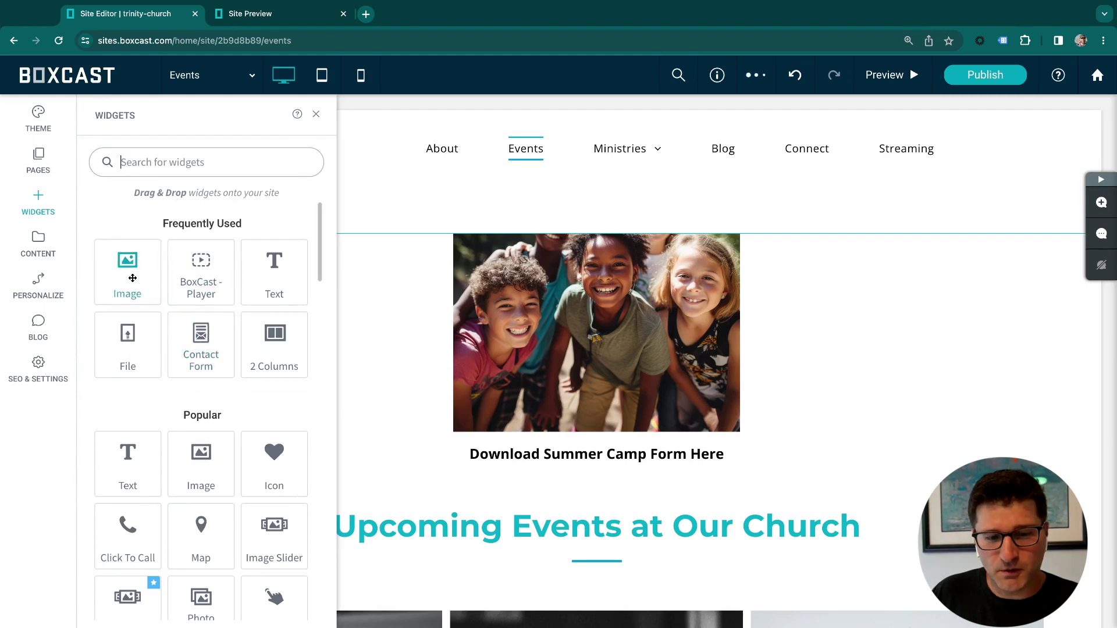
left_click_drag(123, 342, 122, 342)
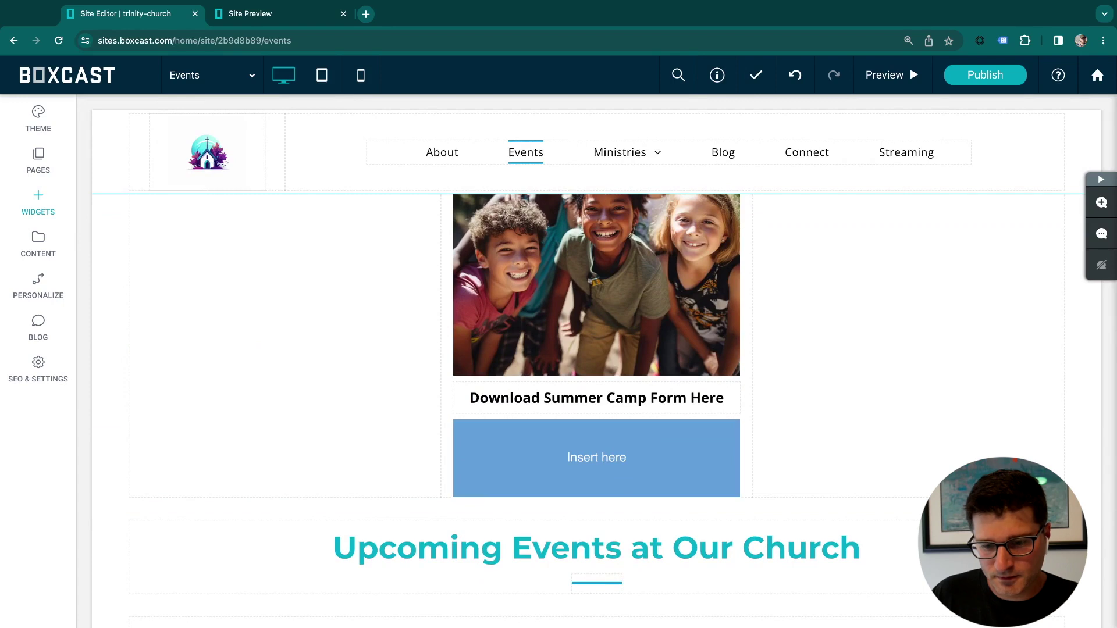
left_click(596, 457)
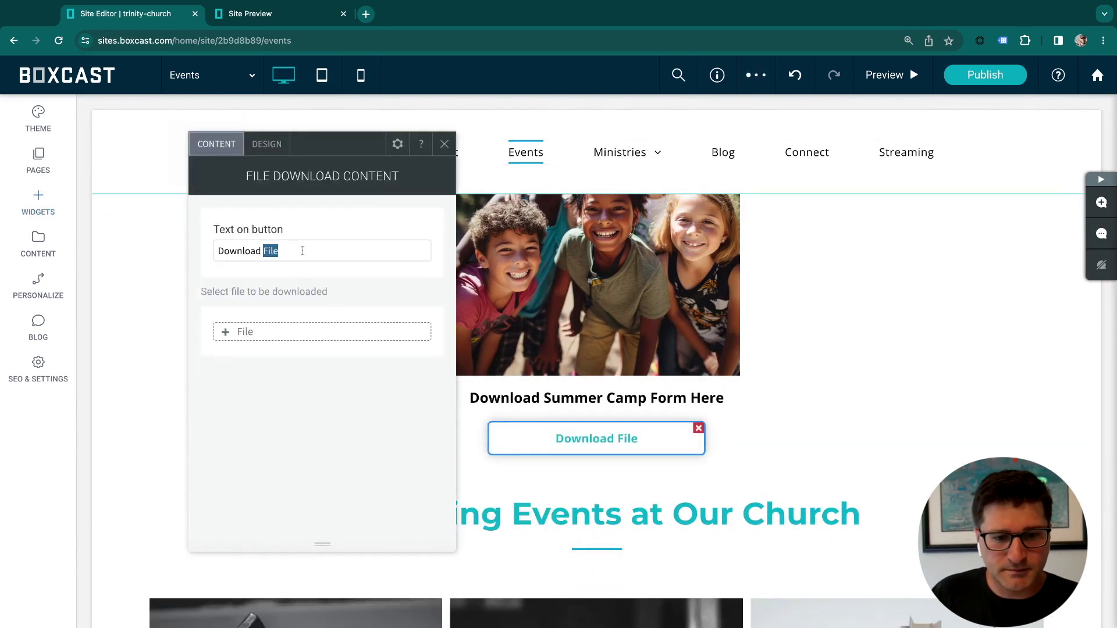
Change the file download button's text to "Register HERE".
key("ctrl+a")
type("Register HE")
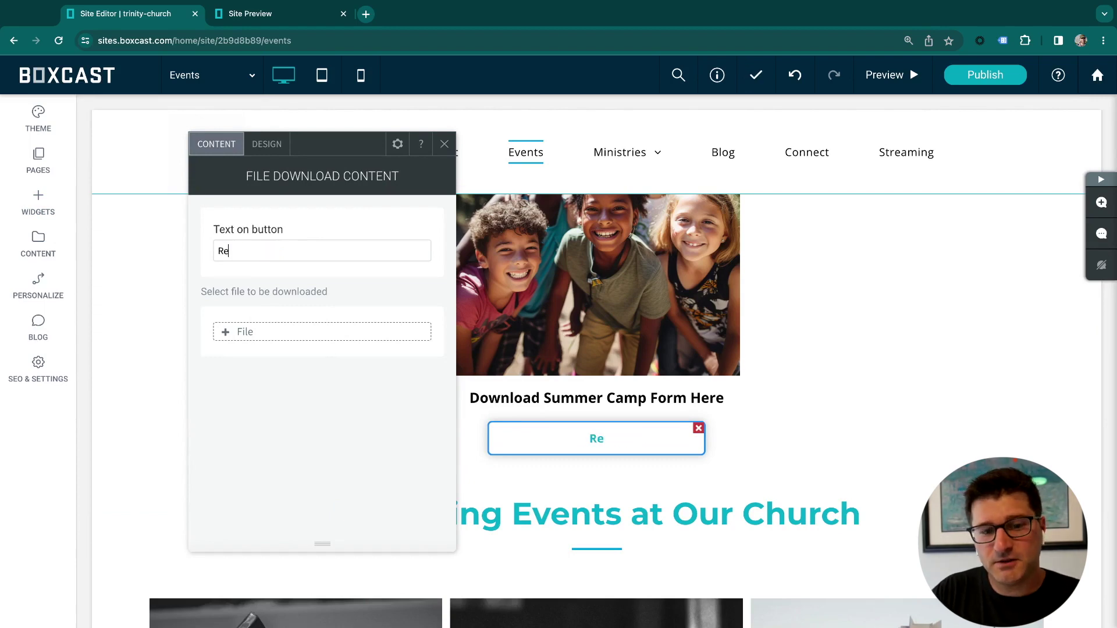
type("RE")
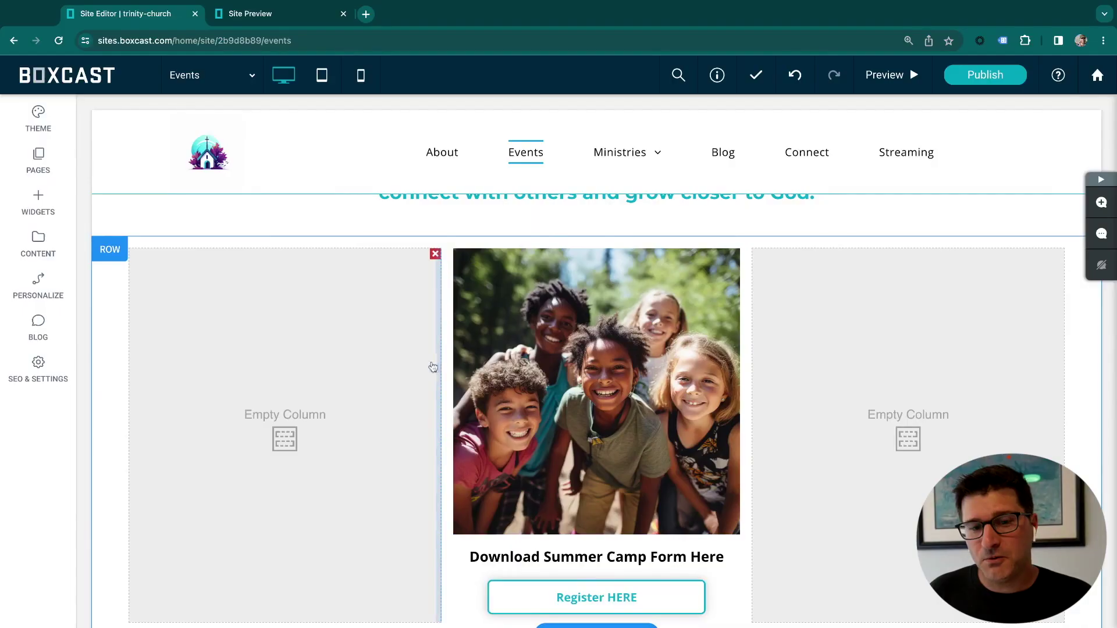
Widen the middle column on both sides to enlarge the children's photo, narrowing the two empty columns equally.
left_click_drag(435, 366, 438, 362)
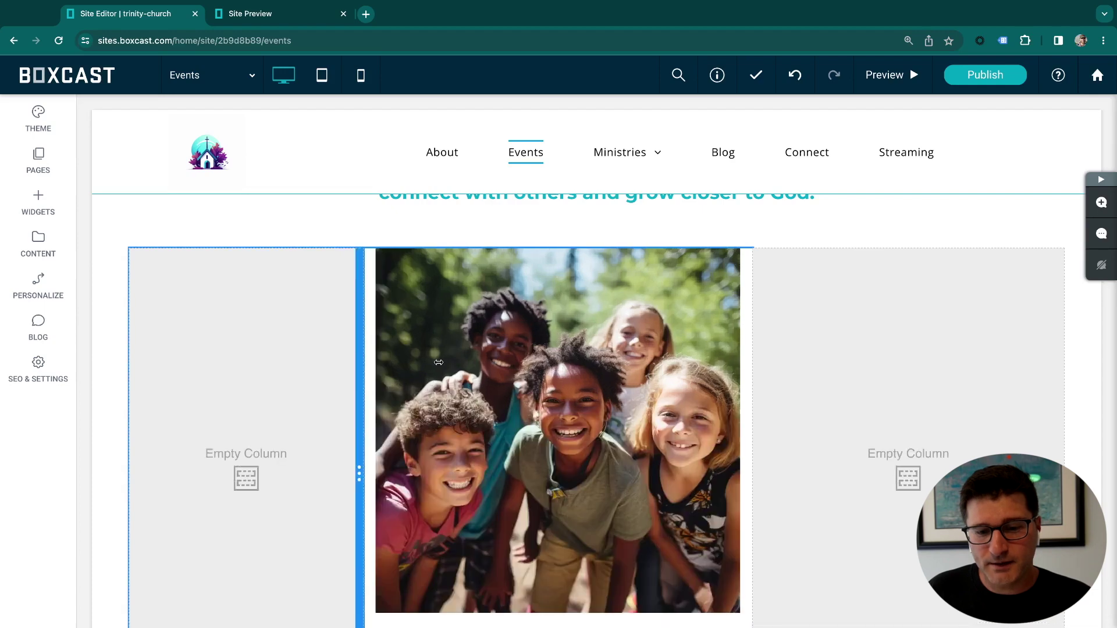
left_click_drag(359, 366, 286, 365)
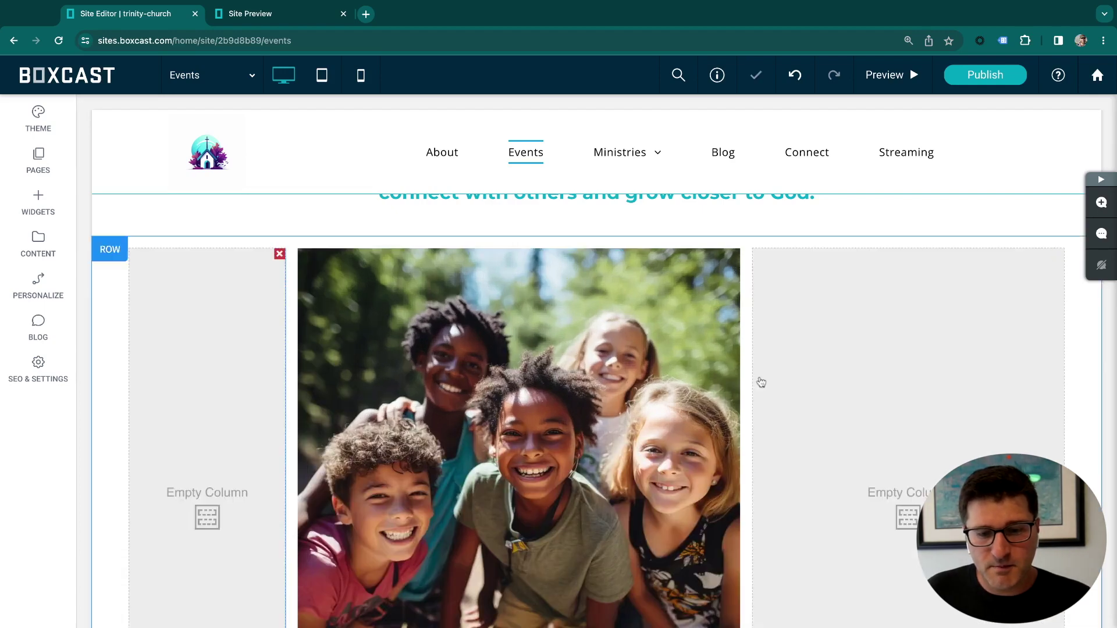
left_click_drag(752, 377, 751, 377)
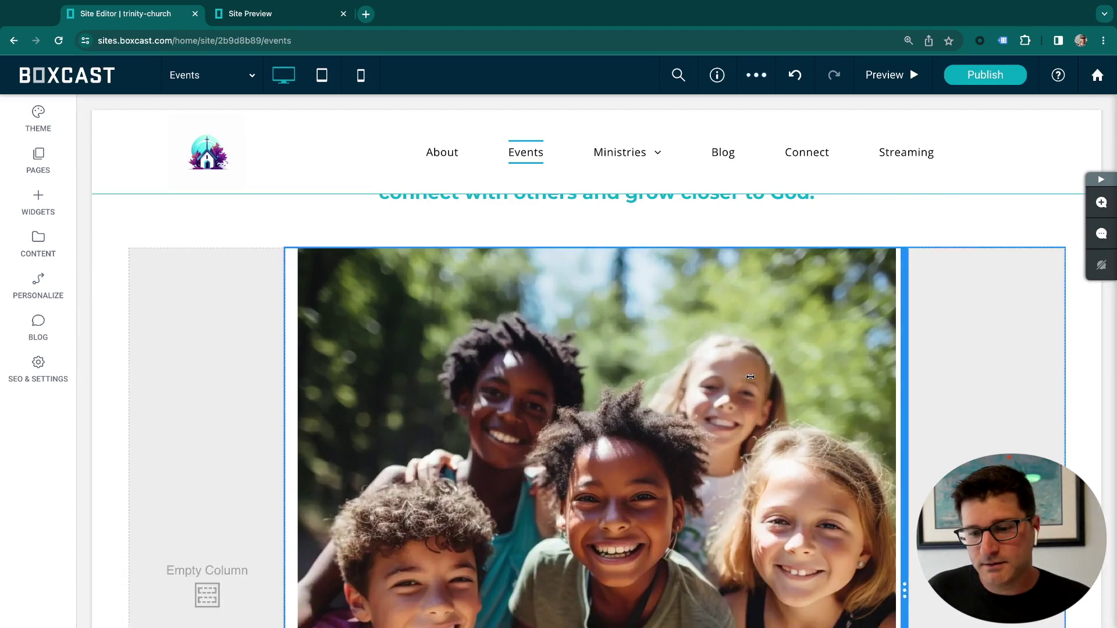
scroll(215, 339, "down", 7)
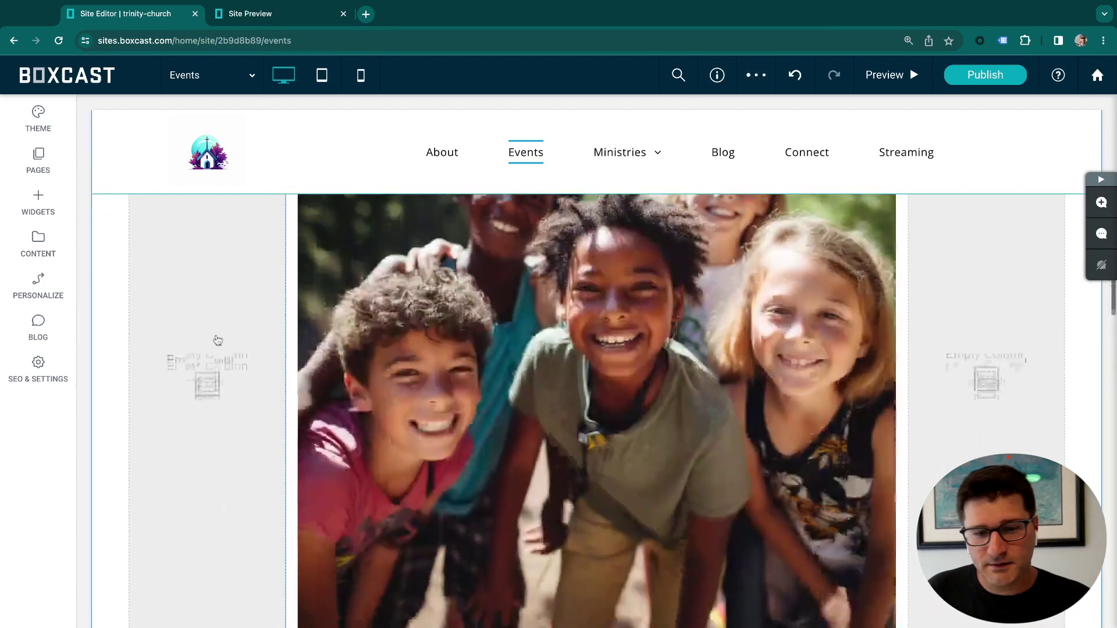
scroll(224, 335, "down", 3)
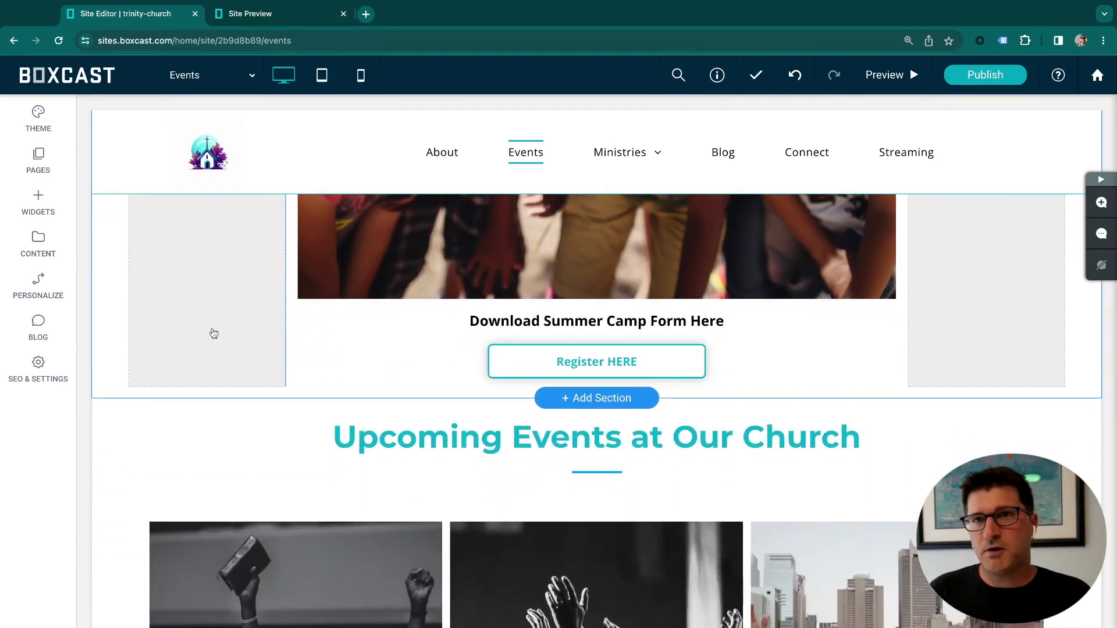
Preview the Events page in desktop view and in the combined view of all devices.
scroll(215, 330, "up", 3)
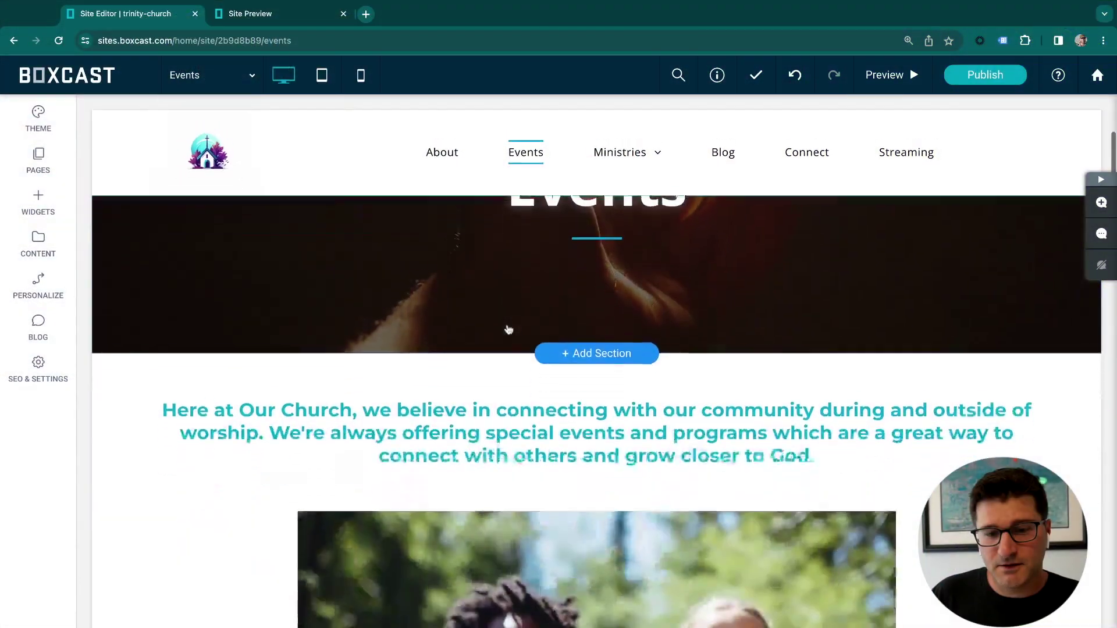
scroll(507, 327, "down", 1)
left_click(490, 378)
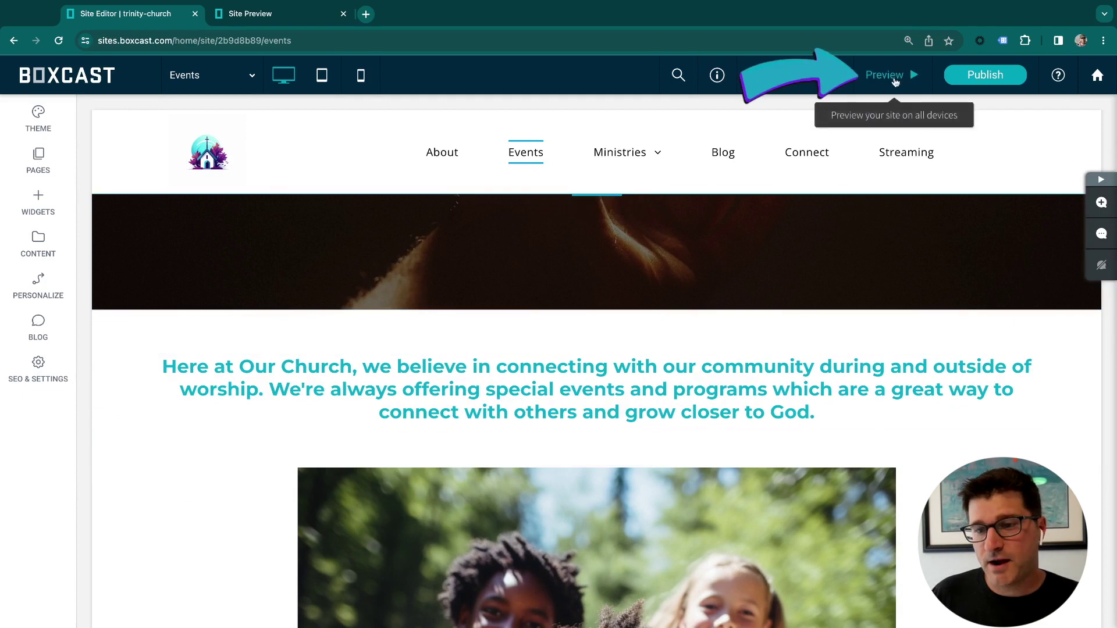
left_click(895, 82)
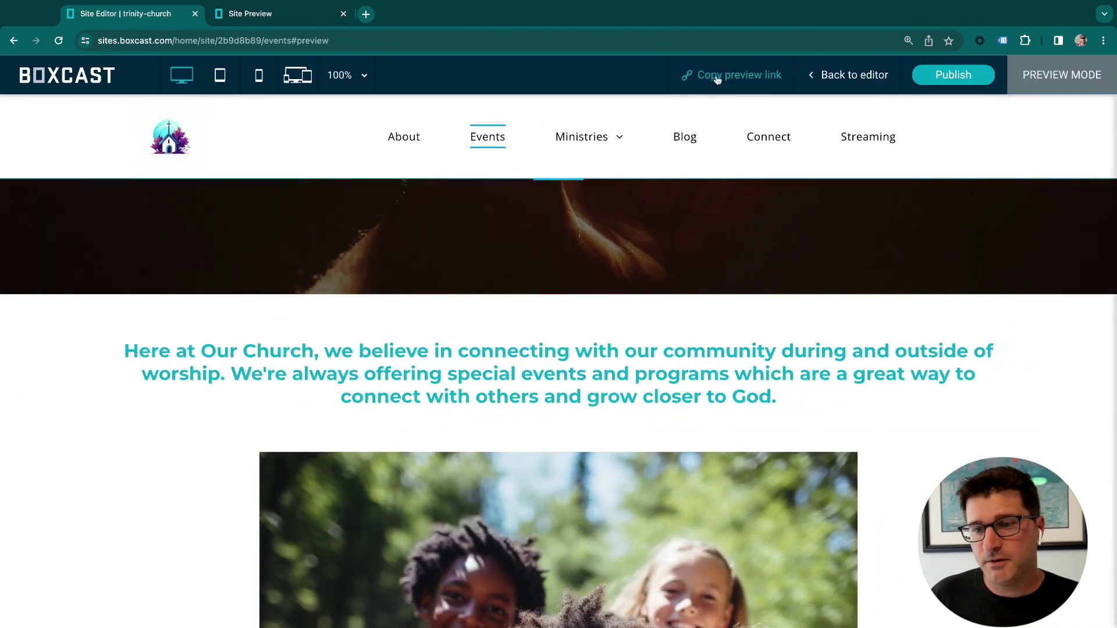
left_click(181, 79)
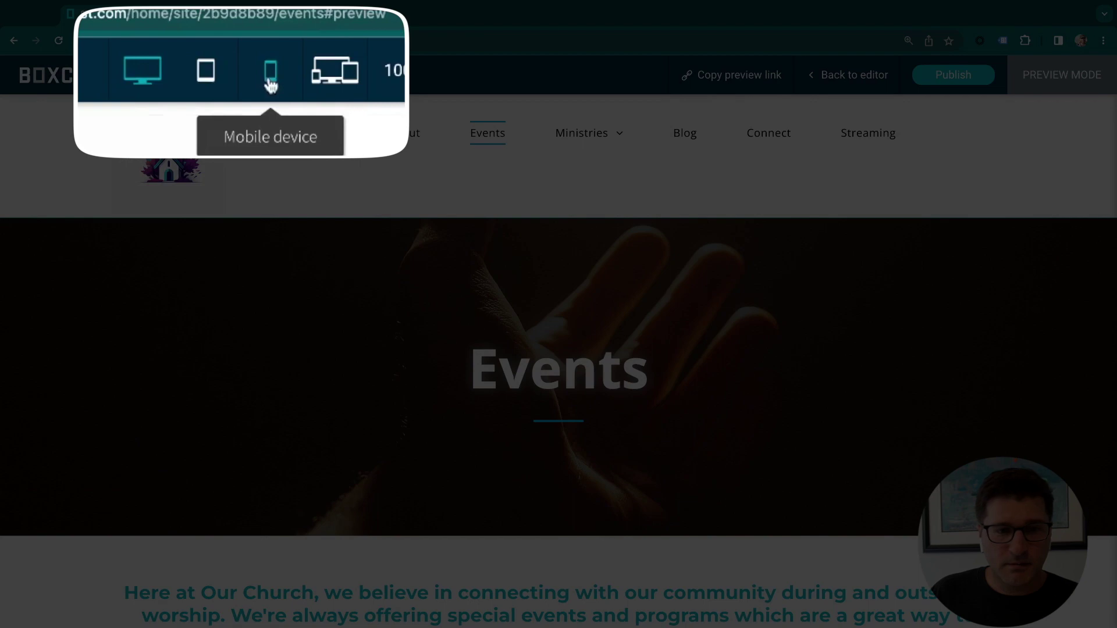
left_click(326, 75)
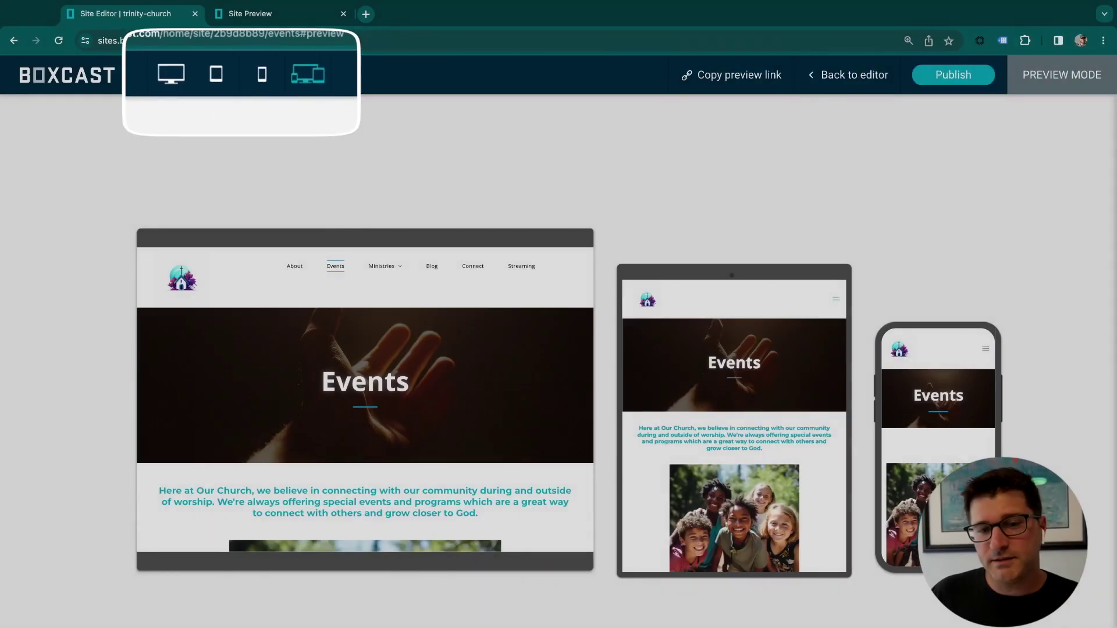